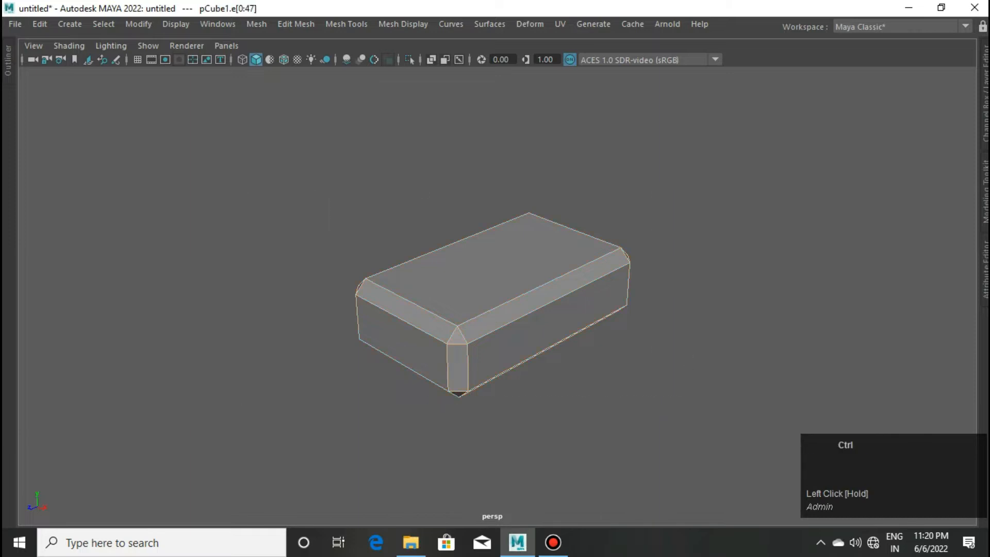
# - Bevel the selected box edges with a fraction of 0.16 and 3 segments
pyautogui.press('f')
pyautogui.keyDown('ctrl'); pyautogui.click(710, 403); pyautogui.keyUp('ctrl')
pyautogui.keyDown('ctrl'); pyautogui.moveTo(706, 392); pyautogui.dragTo(684, 392); pyautogui.keyUp('ctrl')
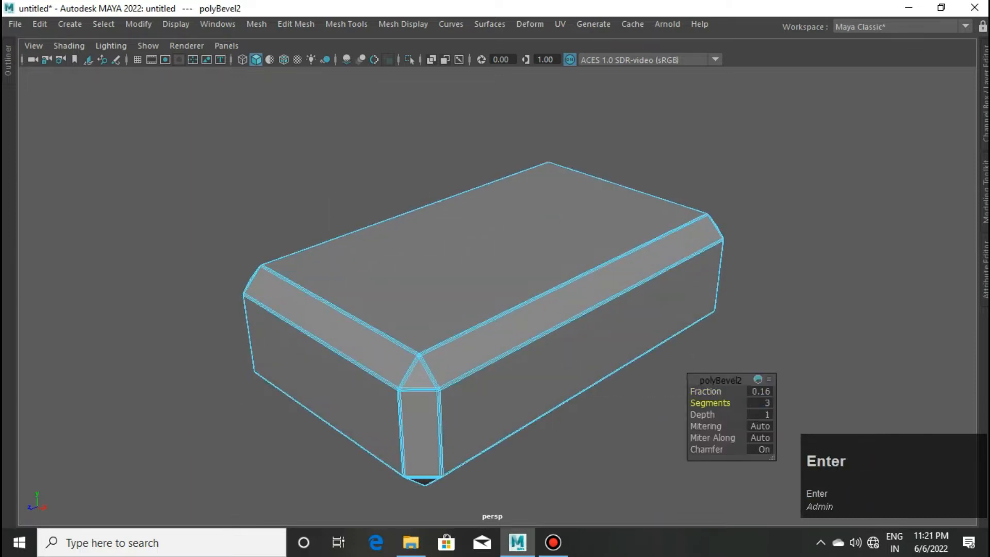
pyautogui.press('q')
# - Check the bevelled box with the smooth mesh preview and return to object mode
pyautogui.scroll(-2, 639, 294)
pyautogui.keyDown('alt'); pyautogui.moveTo(639, 294); pyautogui.dragTo(608, 270); pyautogui.keyUp('alt')
pyautogui.scroll(1, 608, 270)
pyautogui.press('3')
pyautogui.moveTo(610, 270); pyautogui.dragTo(649, 232, button='right')
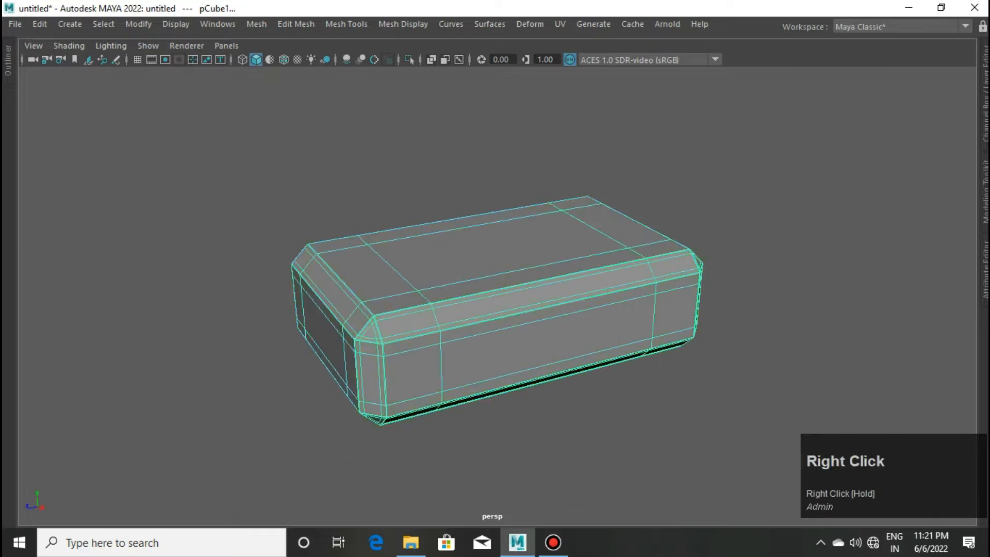
pyautogui.click(665, 211)
# - Assign a new Blinn material to the box and delete its construction history
pyautogui.scroll(-3, 593, 257)
pyautogui.click(517, 288)
pyautogui.moveTo(517, 288); pyautogui.dragTo(513, 514, button='right')
pyautogui.click(447, 272)
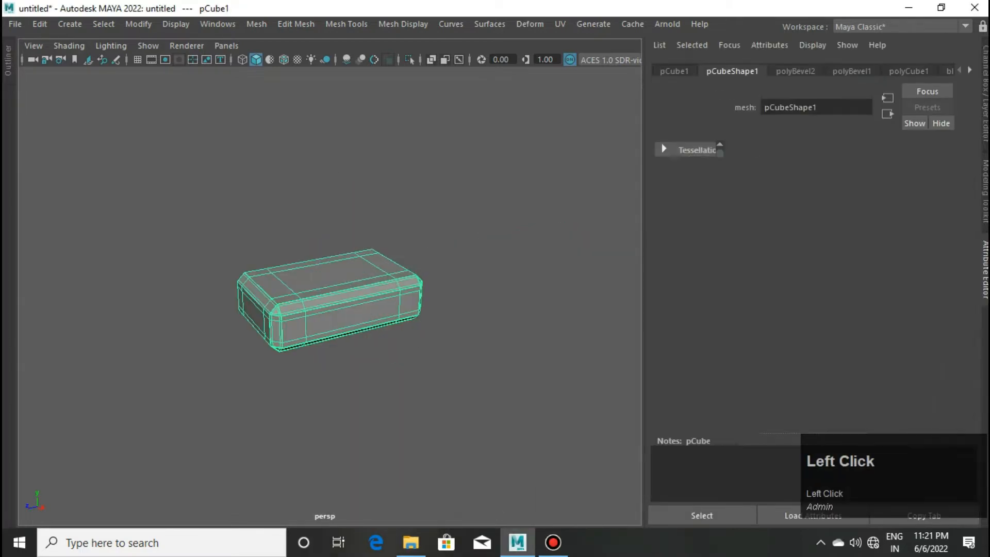
pyautogui.click(39, 24)
pyautogui.moveTo(72, 192)
pyautogui.click(279, 193)
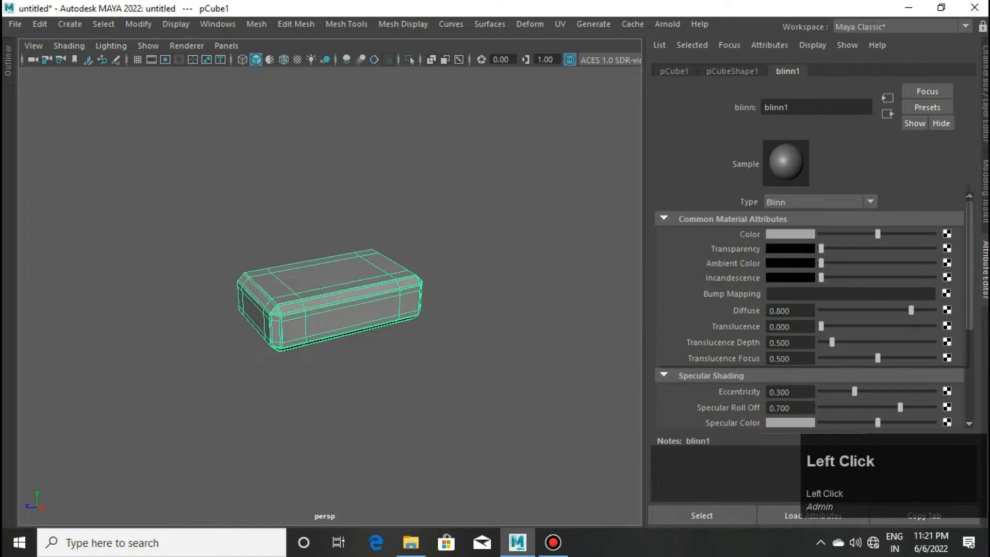
# - Change the Blinn material's colour to dark grey and turn off the box's smooth preview
pyautogui.click(791, 234)
pyautogui.moveTo(824, 315); pyautogui.dragTo(796, 315)
pyautogui.click(985, 271)
pyautogui.scroll(1, 567, 309)
pyautogui.click(721, 320)
pyautogui.scroll(1, 567, 310)
pyautogui.click(516, 310)
pyautogui.scroll(-1, 516, 310)
pyautogui.press('1')
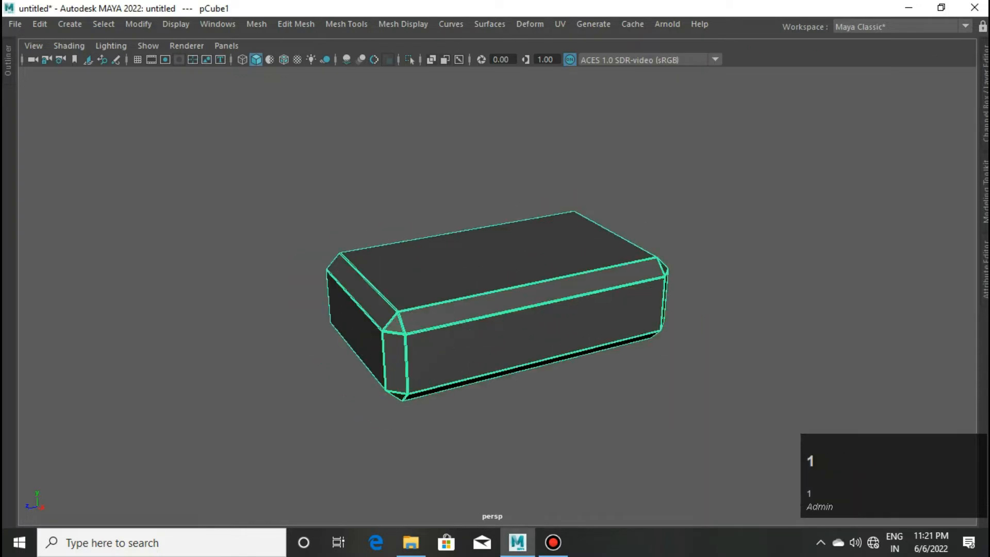
# - Insert centred edge loops across the box's length, width and height with the Multi-Cut tool
pyautogui.keyDown('shift'); pyautogui.moveTo(488, 157); pyautogui.dragTo(449, 159, button='right'); pyautogui.keyUp('shift')
pyautogui.keyDown('ctrl'); pyautogui.middleClick(519, 309); pyautogui.keyUp('ctrl')
pyautogui.keyDown('ctrl'); pyautogui.middleClick(587, 294); pyautogui.keyUp('ctrl')
pyautogui.keyDown('alt'); pyautogui.moveTo(580, 301); pyautogui.dragTo(668, 332); pyautogui.keyUp('alt')
pyautogui.keyDown('ctrl'); pyautogui.middleClick(485, 346); pyautogui.keyUp('ctrl')
pyautogui.keyDown('alt'); pyautogui.moveTo(526, 346); pyautogui.dragTo(577, 317); pyautogui.keyUp('alt')
pyautogui.keyDown('ctrl'); pyautogui.middleClick(503, 368); pyautogui.keyUp('ctrl')
pyautogui.keyDown('alt'); pyautogui.moveTo(502, 368); pyautogui.dragTo(469, 332); pyautogui.keyUp('alt')
pyautogui.press('q')
pyautogui.scroll(2, 470, 332)
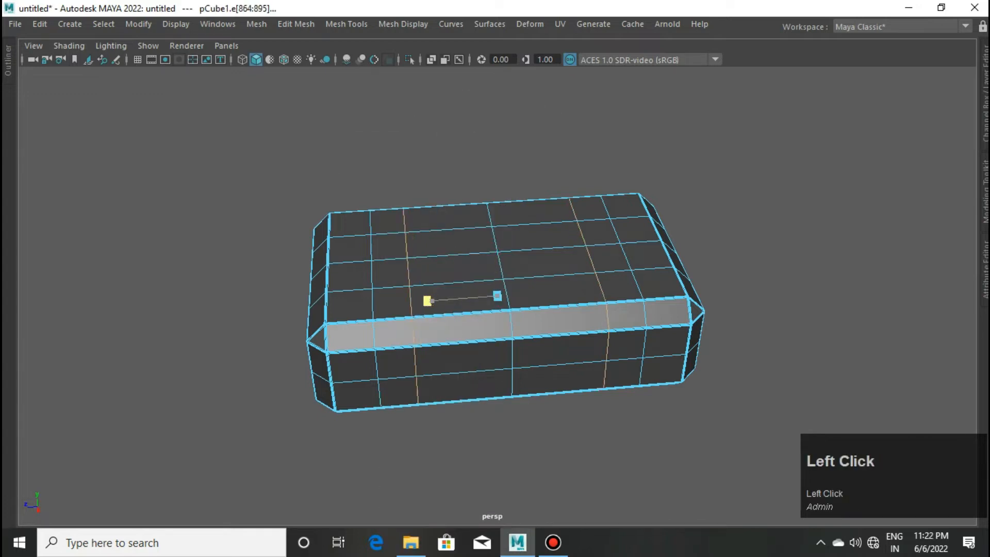
# - Inset the two narrow face bands around the box by 0.03 and extrude them outward into raised straps
pyautogui.moveTo(427, 301); pyautogui.dragTo(432, 338, button='right')
pyautogui.scroll(2, 381, 309)
pyautogui.click(360, 306)
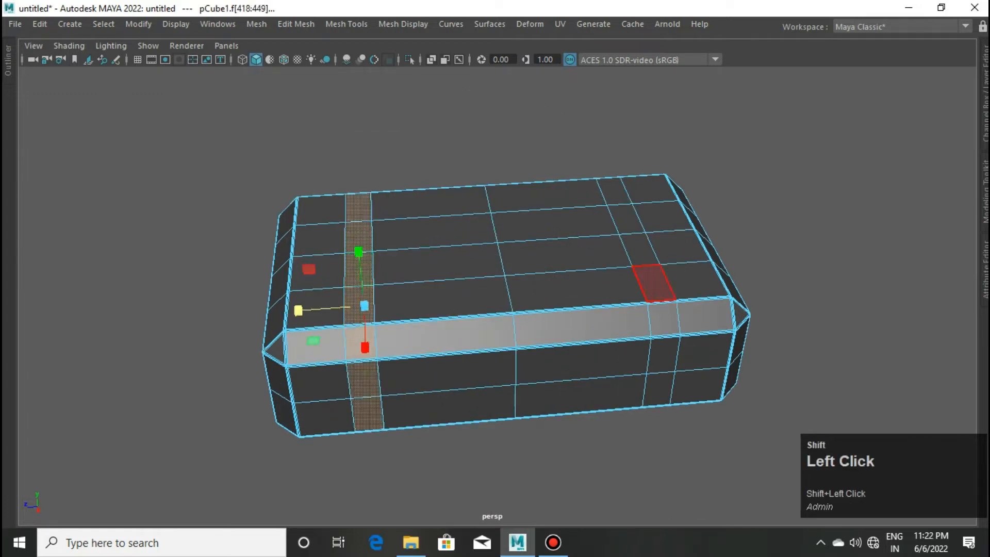
pyautogui.hotkey('ctrl', 'e')
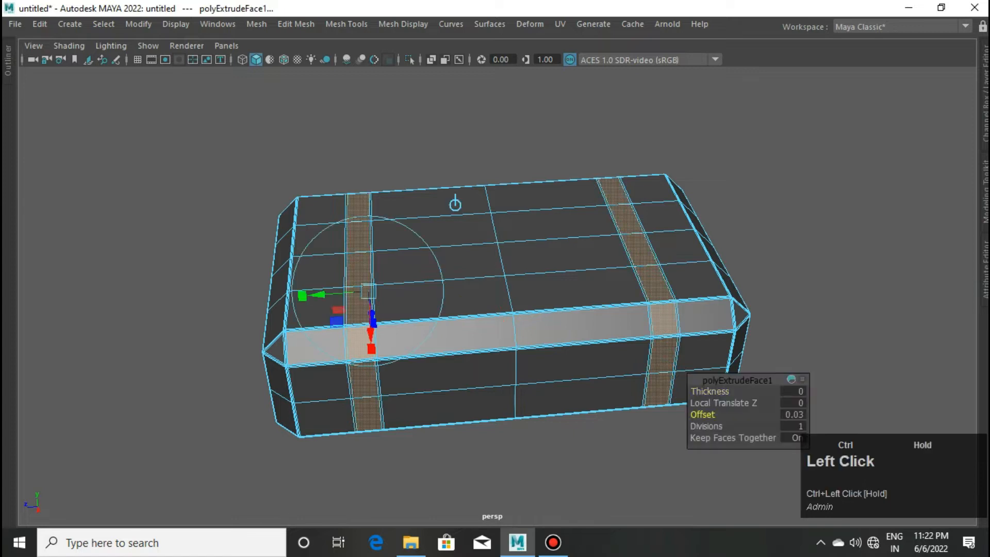
pyautogui.press('q')
pyautogui.scroll(3, 644, 299)
pyautogui.keyDown('alt'); pyautogui.moveTo(619, 274); pyautogui.dragTo(758, 204); pyautogui.keyUp('alt')
# - Insert supporting edge loops near the base and upper edge of the nearest strap's side wall
pyautogui.keyDown('shift'); pyautogui.moveTo(515, 199); pyautogui.dragTo(438, 199, button='right'); pyautogui.keyUp('shift')
pyautogui.scroll(3, 546, 330)
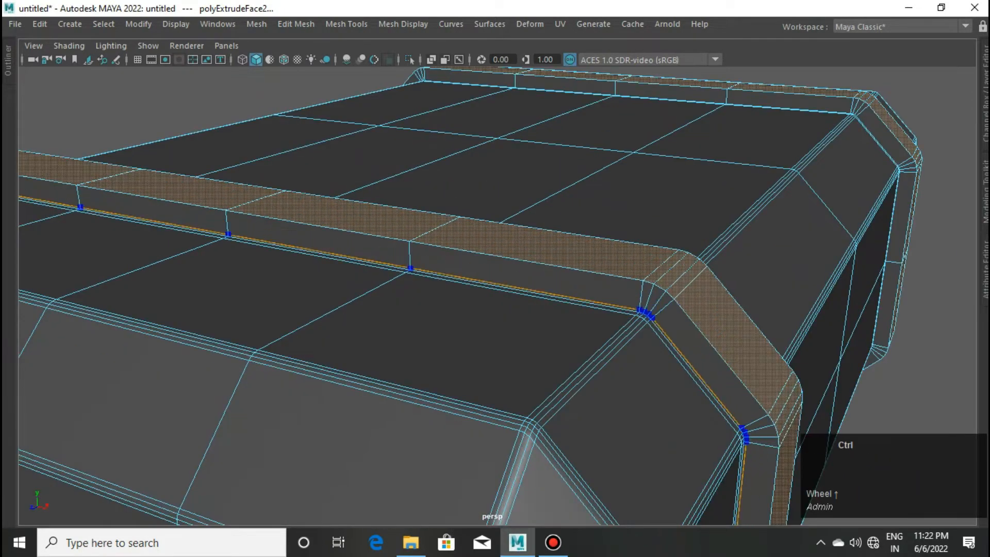
pyautogui.keyDown('ctrl'); pyautogui.click(410, 261); pyautogui.keyUp('ctrl')
pyautogui.keyDown('ctrl'); pyautogui.click(415, 238); pyautogui.keyUp('ctrl')
pyautogui.keyDown('alt'); pyautogui.moveTo(422, 258); pyautogui.dragTo(216, 278); pyautogui.keyUp('alt')
pyautogui.keyDown('alt'); pyautogui.moveTo(216, 278); pyautogui.dragTo(557, 289, button='middle'); pyautogui.keyUp('alt')
pyautogui.scroll(2, 557, 268)
# - Insert supporting edge loops along the remaining side walls of both straps
pyautogui.keyDown('ctrl'); pyautogui.click(557, 214); pyautogui.keyUp('ctrl')
pyautogui.keyDown('alt'); pyautogui.moveTo(557, 221); pyautogui.dragTo(446, 219); pyautogui.keyUp('alt')
pyautogui.keyDown('ctrl'); pyautogui.click(474, 234); pyautogui.keyUp('ctrl')
pyautogui.keyDown('alt'); pyautogui.moveTo(474, 234); pyautogui.dragTo(157, 218, button='middle'); pyautogui.keyUp('alt')
pyautogui.scroll(-2, 413, 248)
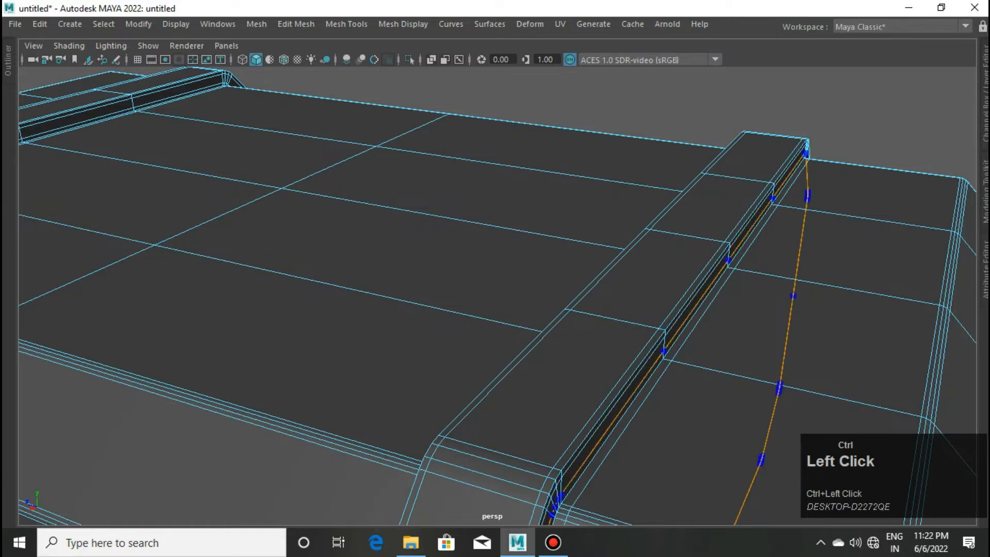
pyautogui.keyDown('ctrl'); pyautogui.click(664, 352); pyautogui.keyUp('ctrl')
pyautogui.keyDown('alt'); pyautogui.moveTo(371, 350); pyautogui.dragTo(519, 343); pyautogui.keyUp('alt')
pyautogui.keyDown('alt'); pyautogui.moveTo(519, 342); pyautogui.dragTo(602, 418, button='middle'); pyautogui.keyUp('alt')
pyautogui.scroll(4, 602, 419)
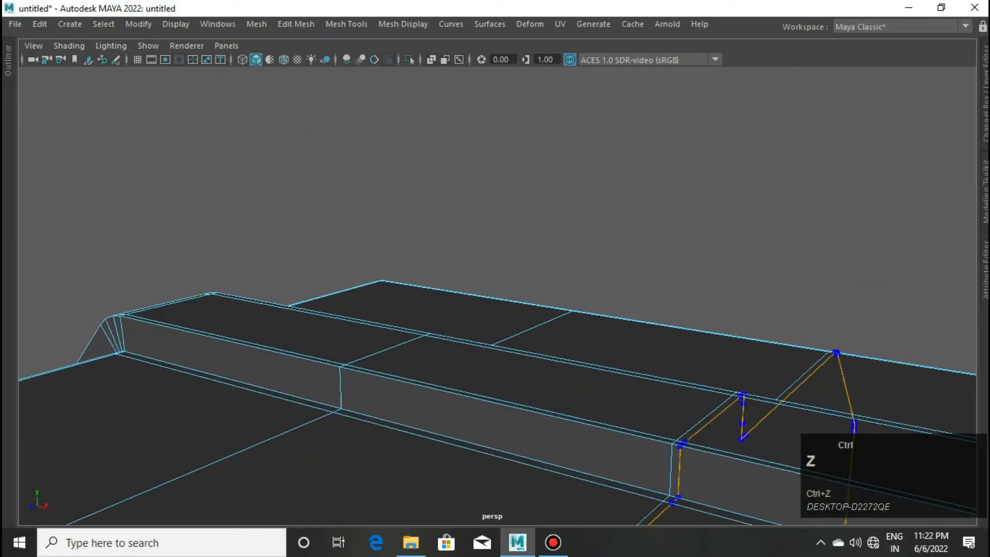
pyautogui.keyDown('ctrl'); pyautogui.click(670, 488); pyautogui.keyUp('ctrl')
pyautogui.scroll(-12, 665, 412)
# - Inspect the strapped case from several angles with the smooth mesh preview
pyautogui.keyDown('alt'); pyautogui.moveTo(614, 315); pyautogui.dragTo(526, 314); pyautogui.keyUp('alt')
pyautogui.moveTo(526, 314); pyautogui.dragTo(596, 122, button='right')
pyautogui.click(596, 206)
pyautogui.scroll(2, 596, 217)
pyautogui.click(438, 330)
pyautogui.press('3')
pyautogui.moveTo(397, 144); pyautogui.dragTo(446, 122, button='right')
pyautogui.click(446, 155)
pyautogui.moveTo(446, 248)
pyautogui.keyDown('alt'); pyautogui.mouseDown()
pyautogui.moveTo(446, 170)
pyautogui.moveTo(524, 227)
pyautogui.moveTo(609, 232)
pyautogui.moveTo(464, 242)
pyautogui.mouseUp(); pyautogui.keyUp('alt')
pyautogui.scroll(5, 464, 258)
pyautogui.keyDown('alt'); pyautogui.moveTo(464, 330); pyautogui.dragTo(417, 274); pyautogui.keyUp('alt')
pyautogui.click(464, 278)
pyautogui.scroll(2, 464, 278)
pyautogui.scroll(-2, 464, 279)
pyautogui.press('1')
# - Insert horizontal centred edge loops around the sides of the case
pyautogui.moveTo(416, 273); pyautogui.dragTo(459, 242, button='right')
pyautogui.keyDown('ctrl'); pyautogui.middleClick(480, 253); pyautogui.keyUp('ctrl')
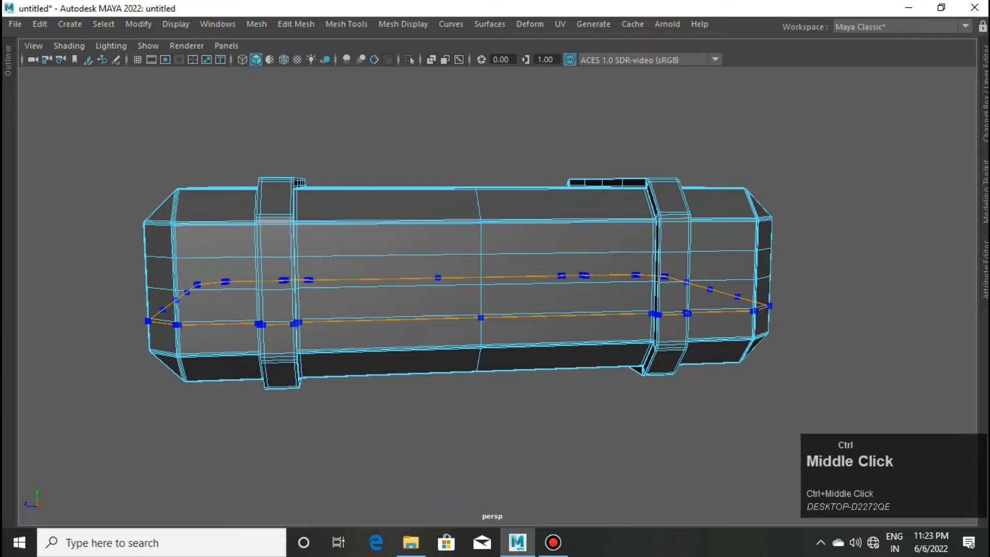
pyautogui.scroll(2, 358, 225)
pyautogui.keyDown('alt'); pyautogui.moveTo(357, 225); pyautogui.dragTo(528, 277); pyautogui.keyUp('alt')
pyautogui.scroll(3, 628, 243)
# - Select the middle side faces of both straps in the front view and extrude them outward with a thickness of 0.03
pyautogui.press('space')
pyautogui.middleClick(528, 277)
pyautogui.moveTo(529, 277); pyautogui.dragTo(525, 303, button='middle')
pyautogui.scroll(3, 566, 281)
pyautogui.press('space')
pyautogui.scroll(5, 619, 285)
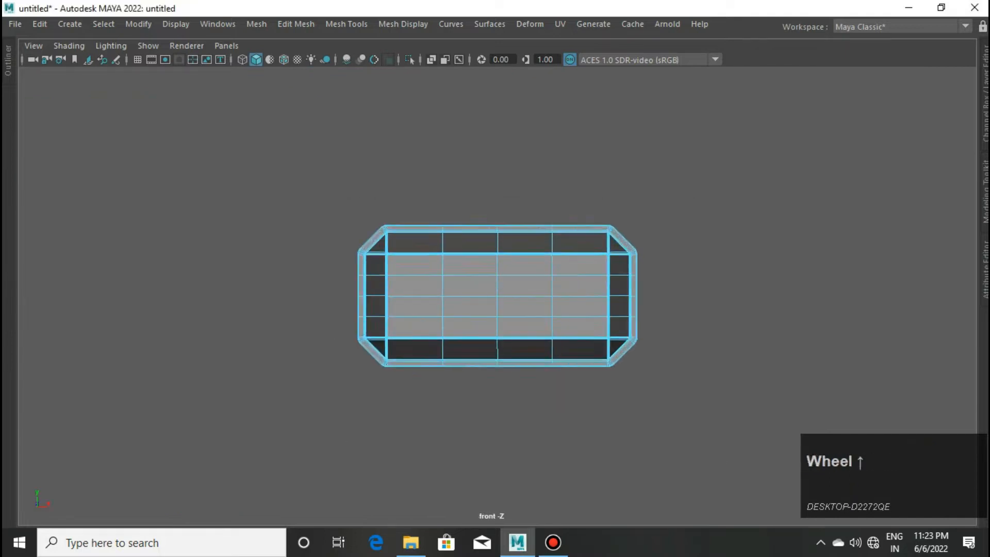
pyautogui.moveTo(725, 279); pyautogui.dragTo(703, 304)
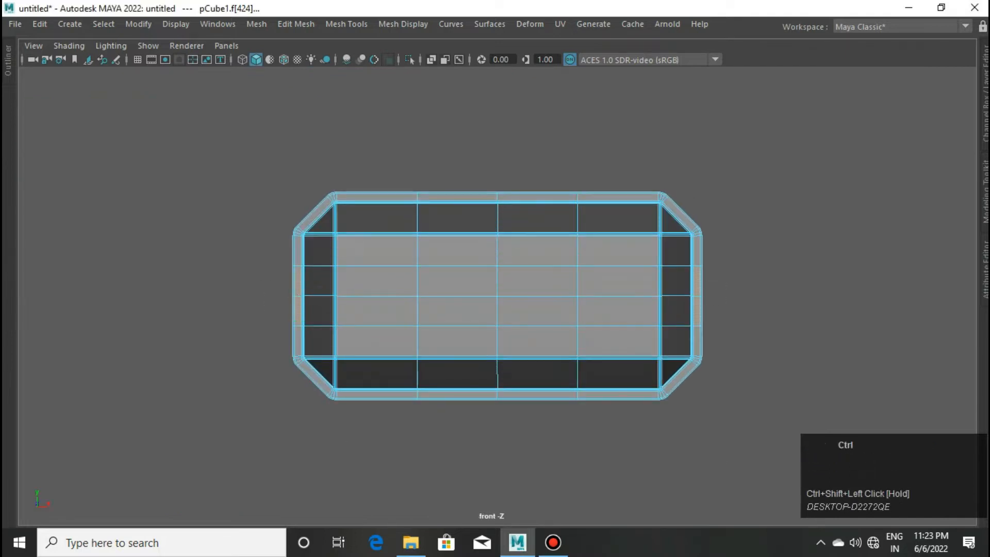
pyautogui.hotkey('ctrl', 'e')
pyautogui.press('space')
pyautogui.moveTo(739, 291); pyautogui.dragTo(739, 263, button='middle')
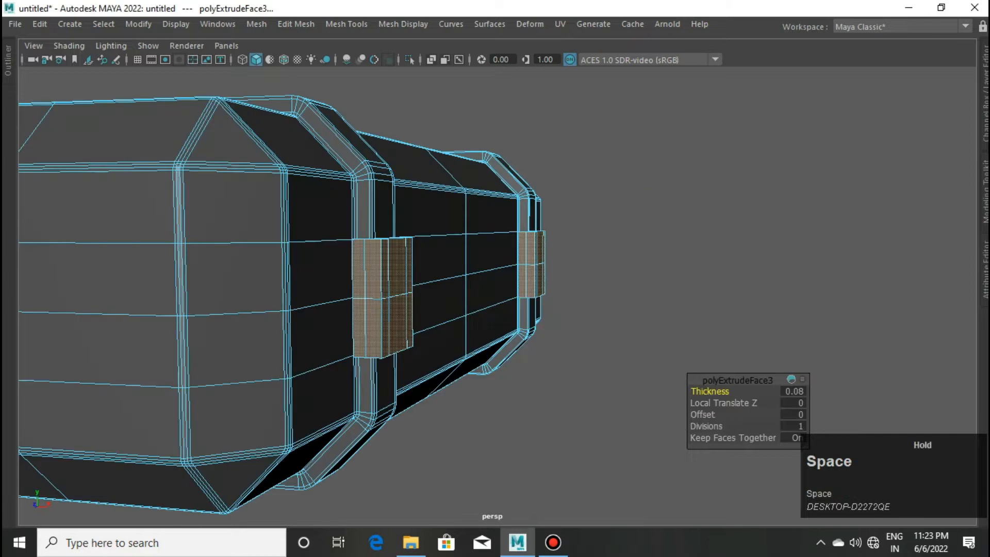
pyautogui.keyDown('alt'); pyautogui.moveTo(740, 263); pyautogui.dragTo(717, 305); pyautogui.keyUp('alt')
pyautogui.scroll(4, 717, 304)
pyautogui.keyDown('alt'); pyautogui.moveTo(717, 304); pyautogui.dragTo(763, 211, button='middle'); pyautogui.keyUp('alt')
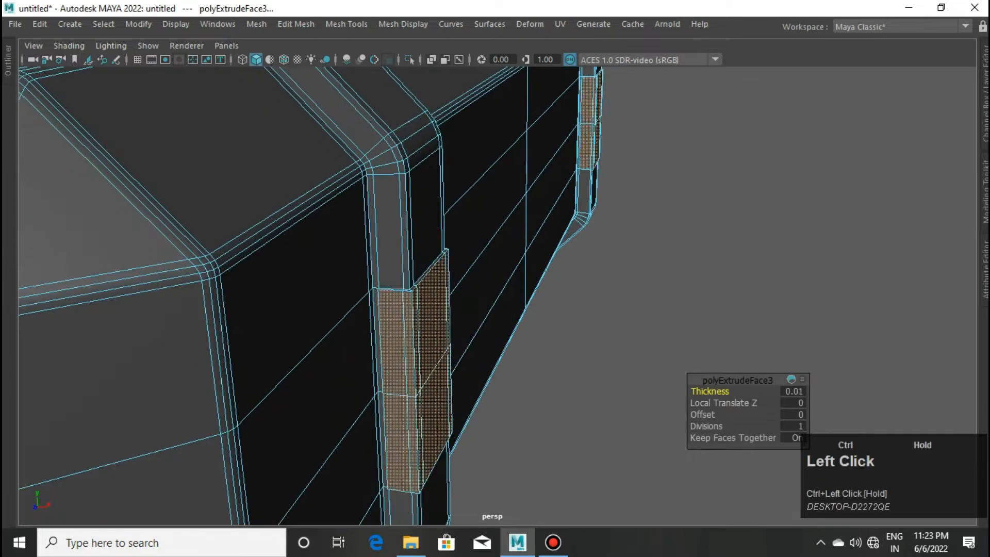
pyautogui.keyDown('alt'); pyautogui.moveTo(587, 77); pyautogui.dragTo(605, 123, button='middle'); pyautogui.keyUp('alt')
pyautogui.scroll(5, 606, 123)
pyautogui.scroll(-8, 600, 134)
pyautogui.scroll(4, 546, 232)
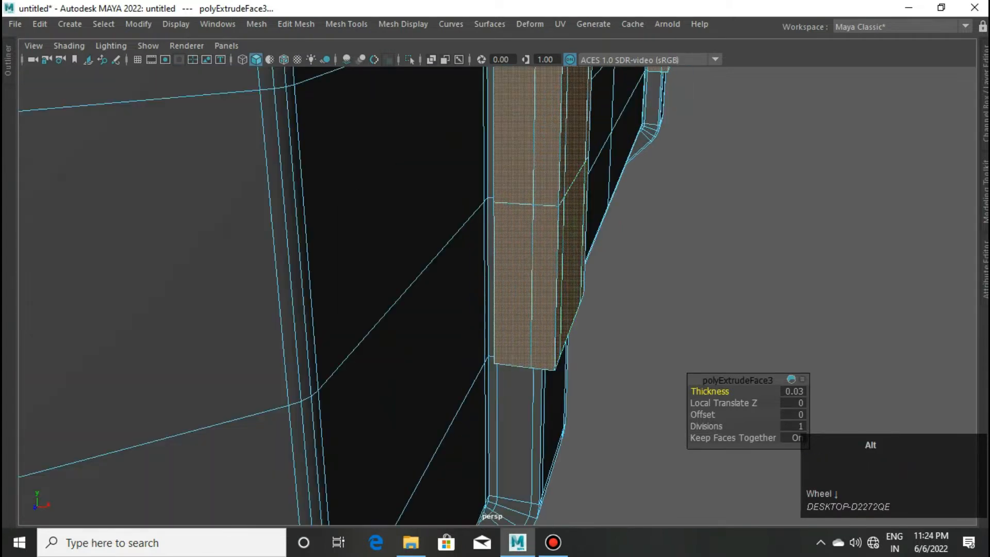
pyautogui.keyDown('alt'); pyautogui.moveTo(547, 206); pyautogui.dragTo(402, 454, button='middle'); pyautogui.keyUp('alt')
pyautogui.press('q')
# - Insert supporting edge loops around the underside of the raised block on the near strap
pyautogui.keyDown('shift'); pyautogui.moveTo(428, 201); pyautogui.dragTo(356, 202, button='right'); pyautogui.keyUp('shift')
pyautogui.scroll(4, 466, 335)
pyautogui.keyDown('alt'); pyautogui.moveTo(467, 336); pyautogui.dragTo(572, 126, button='middle'); pyautogui.keyUp('alt')
pyautogui.keyDown('alt'); pyautogui.moveTo(437, 281); pyautogui.dragTo(433, 316, button='middle'); pyautogui.keyUp('alt')
pyautogui.keyDown('ctrl'); pyautogui.click(422, 319); pyautogui.keyUp('ctrl')
pyautogui.keyDown('alt'); pyautogui.moveTo(477, 312); pyautogui.dragTo(475, 242); pyautogui.keyUp('alt')
pyautogui.keyDown('alt'); pyautogui.scroll(3, 510, 288); pyautogui.keyUp('alt')
pyautogui.keyDown('alt'); pyautogui.moveTo(475, 242); pyautogui.dragTo(464, 248, button='middle'); pyautogui.keyUp('alt')
pyautogui.scroll(2, 464, 247)
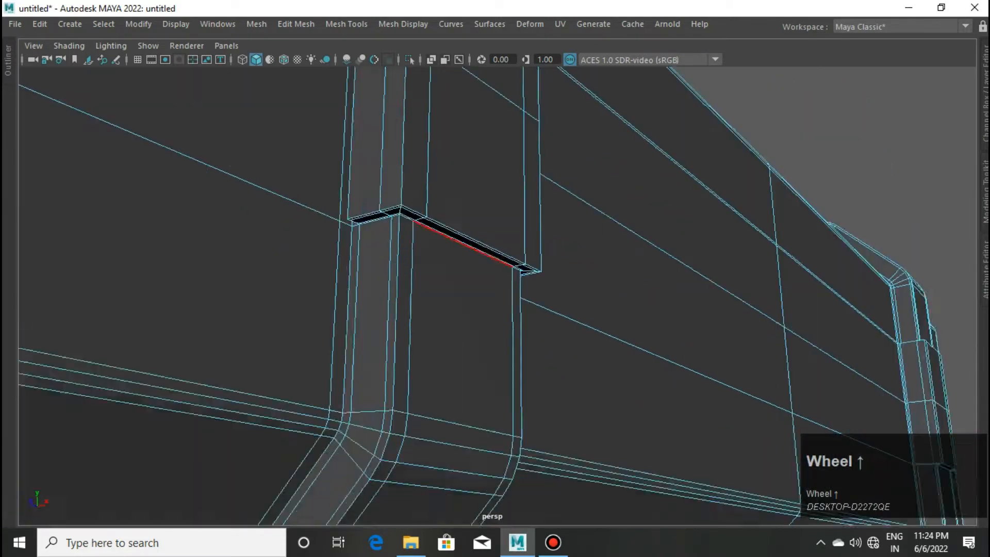
pyautogui.scroll(4, 515, 258)
pyautogui.keyDown('ctrl'); pyautogui.click(550, 222); pyautogui.keyUp('ctrl')
# - Insert a supporting edge loop through the thickness of the strap block's side walls
pyautogui.scroll(-6, 567, 237)
pyautogui.keyDown('alt'); pyautogui.moveTo(582, 248); pyautogui.dragTo(516, 289); pyautogui.keyUp('alt')
pyautogui.scroll(3, 665, 242)
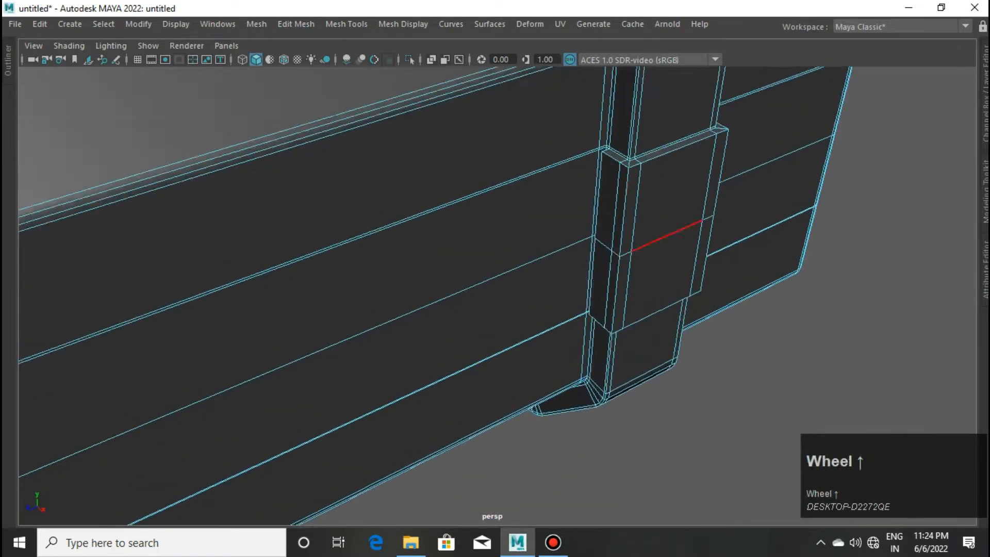
pyautogui.scroll(2, 665, 237)
pyautogui.keyDown('alt'); pyautogui.moveTo(665, 237); pyautogui.dragTo(454, 319, button='middle'); pyautogui.keyUp('alt')
pyautogui.scroll(2, 474, 278)
pyautogui.scroll(-2, 493, 245)
pyautogui.scroll(3, 465, 242)
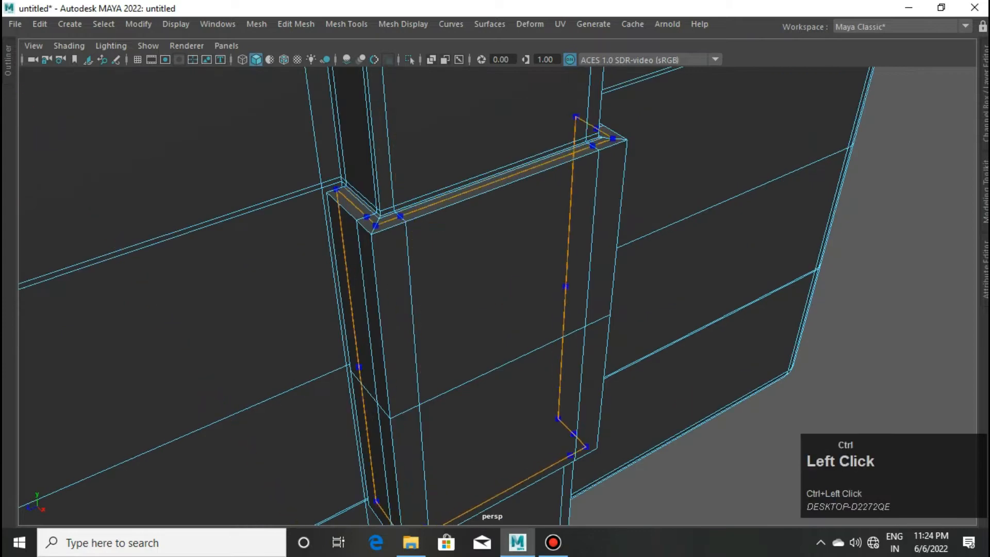
pyautogui.keyDown('ctrl'); pyautogui.click(406, 230); pyautogui.keyUp('ctrl')
pyautogui.scroll(-3, 416, 263)
pyautogui.keyDown('alt'); pyautogui.moveTo(420, 271); pyautogui.dragTo(441, 149, button='middle'); pyautogui.keyUp('alt')
pyautogui.scroll(-2, 448, 310)
pyautogui.keyDown('alt'); pyautogui.moveTo(449, 232); pyautogui.dragTo(136, 406, button='middle'); pyautogui.keyUp('alt')
pyautogui.keyDown('alt'); pyautogui.moveTo(259, 359); pyautogui.dragTo(625, 229, button='middle'); pyautogui.keyUp('alt')
# - Examine the strap blocks and the whole case with the smooth mesh preview
pyautogui.press('q')
pyautogui.press('3')
pyautogui.scroll(-10, 546, 268)
pyautogui.click(613, 356)
pyautogui.keyDown('alt'); pyautogui.moveTo(613, 356); pyautogui.dragTo(495, 319); pyautogui.keyUp('alt')
pyautogui.scroll(4, 495, 288)
pyautogui.click(495, 248)
pyautogui.scroll(-4, 498, 289)
pyautogui.keyDown('alt'); pyautogui.moveTo(495, 248); pyautogui.dragTo(537, 288); pyautogui.keyUp('alt')
pyautogui.scroll(-6, 536, 288)
# - Delete the lengthwise face loop just off the centre of the case
pyautogui.rightClick(516, 278)
pyautogui.moveTo(469, 227); pyautogui.dragTo(468, 281, button='right')
pyautogui.scroll(7, 309, 294)
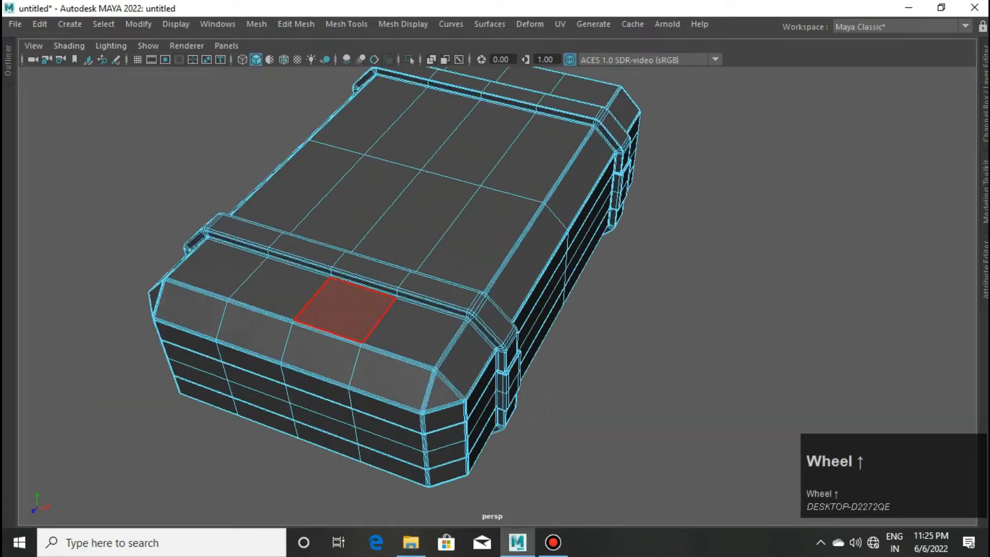
pyautogui.click(283, 268)
pyautogui.keyDown('shift'); pyautogui.doubleClick(274, 213); pyautogui.keyUp('shift')
pyautogui.scroll(-10, 505, 268)
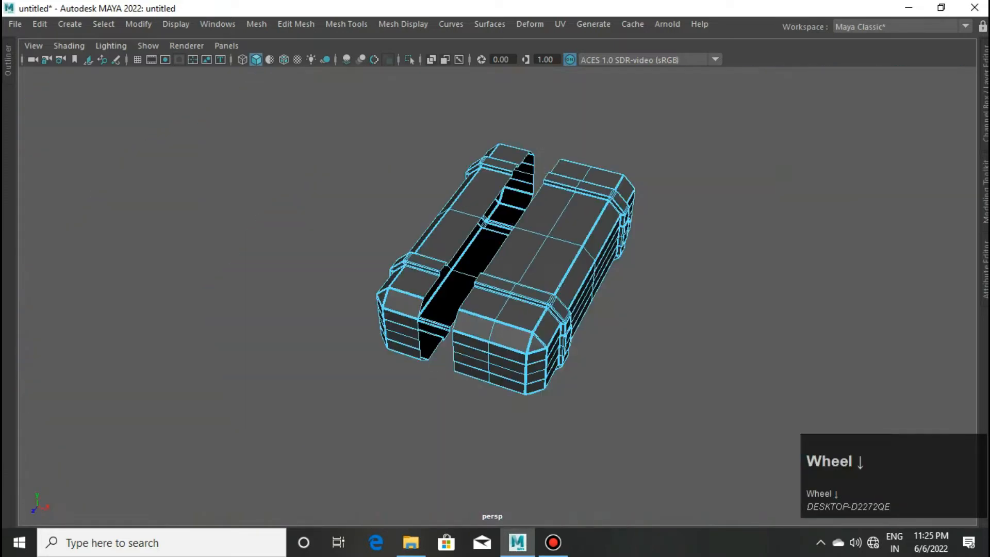
# - Mirror the remaining half of the case along the world X axis with cut geometry on and borders merged
pyautogui.scroll(4, 551, 263)
pyautogui.moveTo(547, 143); pyautogui.dragTo(620, 122, button='right')
pyautogui.click(722, 165)
pyautogui.keyDown('alt'); pyautogui.moveTo(722, 165); pyautogui.dragTo(613, 139); pyautogui.keyUp('alt')
pyautogui.keyDown('shift'); pyautogui.moveTo(536, 157); pyautogui.dragTo(490, 318, button='right'); pyautogui.keyUp('shift')
pyautogui.keyDown('alt'); pyautogui.moveTo(516, 232); pyautogui.dragTo(557, 227); pyautogui.keyUp('alt')
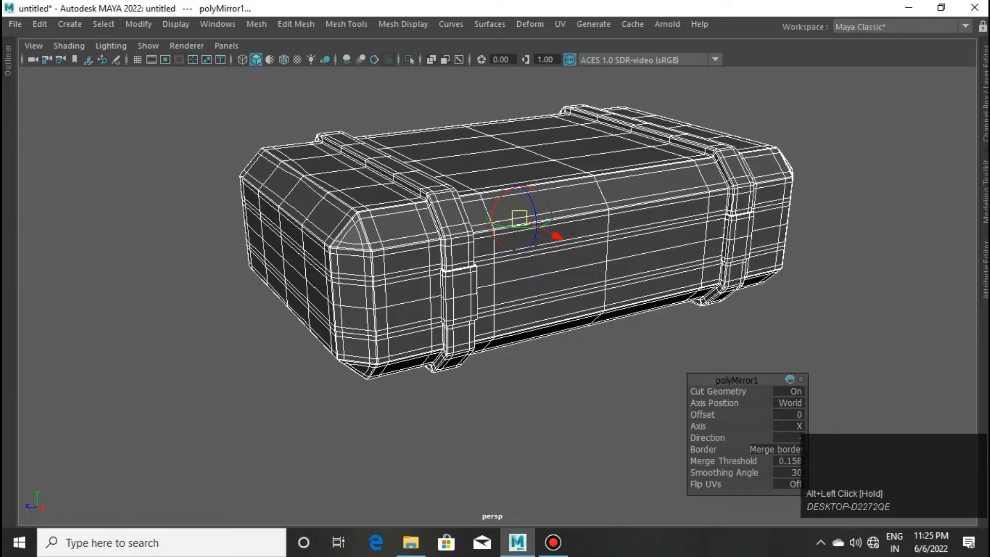
# - Examine the mirrored case from the front with the smooth mesh preview
pyautogui.press('q')
pyautogui.scroll(2, 516, 232)
pyautogui.scroll(-2, 516, 232)
pyautogui.press('3')
pyautogui.click(609, 377)
pyautogui.scroll(2, 567, 289)
pyautogui.keyDown('alt'); pyautogui.moveTo(567, 268); pyautogui.dragTo(529, 142); pyautogui.keyUp('alt')
pyautogui.scroll(2, 500, 281)
pyautogui.click(500, 281)
pyautogui.scroll(-3, 500, 281)
# - Insert centred edge loops around the height of the case's side walls and across it between the straps with Multi-Cut
pyautogui.press('1')
pyautogui.moveTo(530, 143); pyautogui.dragTo(412, 201, button='right')
pyautogui.scroll(2, 494, 202)
pyautogui.keyDown('ctrl'); pyautogui.middleClick(532, 223); pyautogui.keyUp('ctrl')
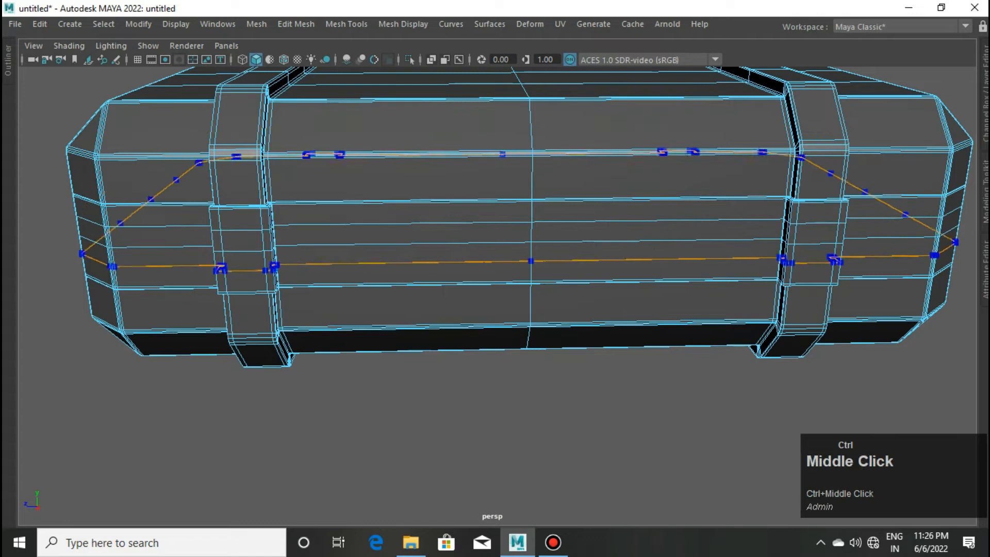
# - Select the block of faces at the middle of the front wall and extrude it inward as a handle recess
pyautogui.moveTo(545, 143); pyautogui.dragTo(545, 182, button='right')
pyautogui.scroll(2, 495, 211)
pyautogui.click(464, 214)
pyautogui.keyDown('ctrl'); pyautogui.keyDown('shift'); pyautogui.click(624, 184); pyautogui.keyUp('shift'); pyautogui.keyUp('ctrl')
pyautogui.keyDown('ctrl'); pyautogui.keyDown('shift'); pyautogui.click(459, 187); pyautogui.keyUp('shift'); pyautogui.keyUp('ctrl')
pyautogui.keyDown('ctrl'); pyautogui.keyDown('shift'); pyautogui.click(459, 268); pyautogui.keyUp('shift'); pyautogui.keyUp('ctrl')
pyautogui.keyDown('ctrl'); pyautogui.keyDown('shift'); pyautogui.click(621, 264); pyautogui.keyUp('shift'); pyautogui.keyUp('ctrl')
pyautogui.keyDown('alt'); pyautogui.moveTo(622, 264); pyautogui.dragTo(741, 248); pyautogui.keyUp('alt')
pyautogui.scroll(2, 741, 249)
pyautogui.scroll(3, 741, 248)
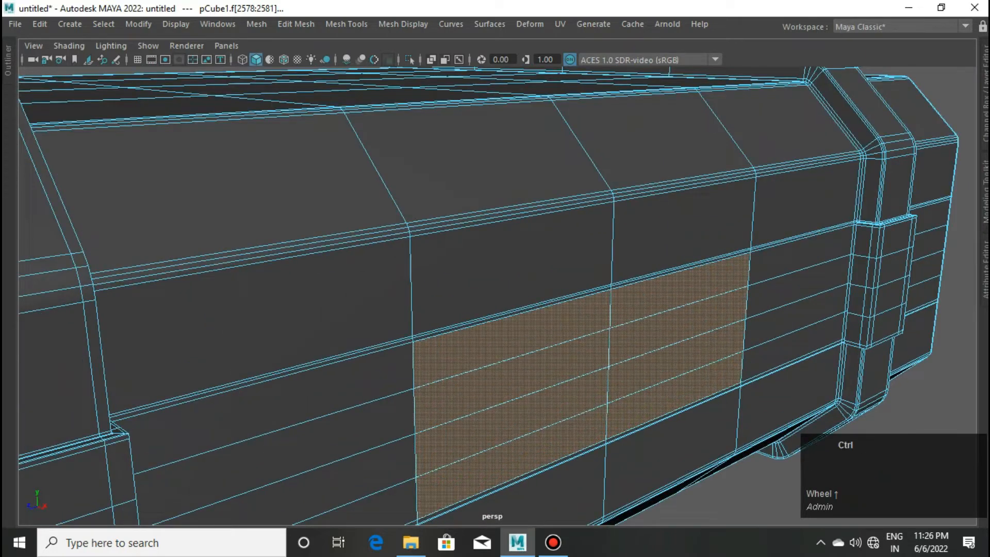
pyautogui.keyDown('ctrl'); pyautogui.moveTo(709, 392); pyautogui.dragTo(709, 415); pyautogui.keyUp('ctrl')
# - Insert supporting edge loops along the sides and edges of the handle recess with Multi-Cut
pyautogui.keyDown('shift'); pyautogui.moveTo(607, 202); pyautogui.dragTo(549, 202, button='right'); pyautogui.keyUp('shift')
pyautogui.scroll(2, 565, 310)
pyautogui.keyDown('ctrl'); pyautogui.click(577, 429); pyautogui.keyUp('ctrl')
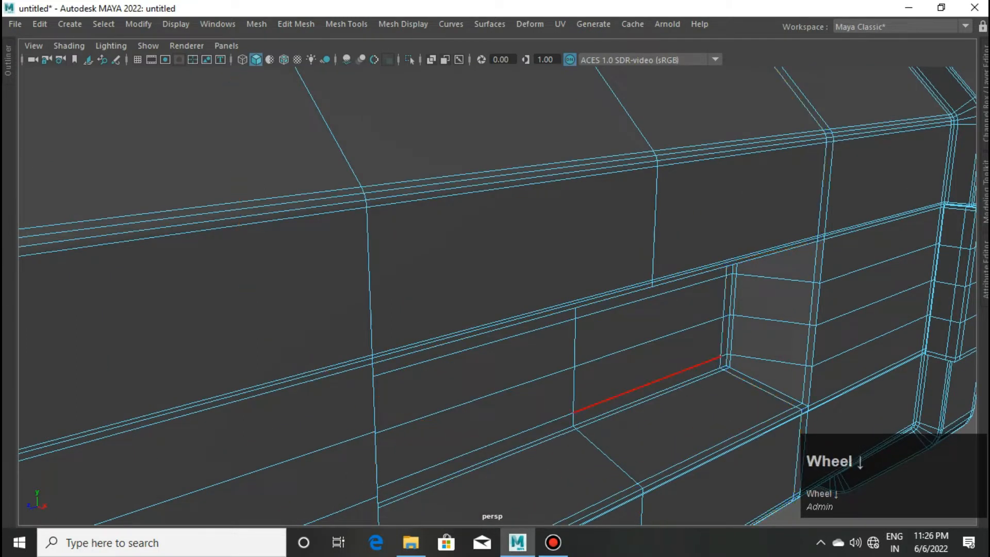
pyautogui.scroll(3, 574, 411)
# - Bridge the middle faces of the recess's two opposite end walls into a bar
pyautogui.moveTo(484, 327); pyautogui.dragTo(485, 247, button='right')
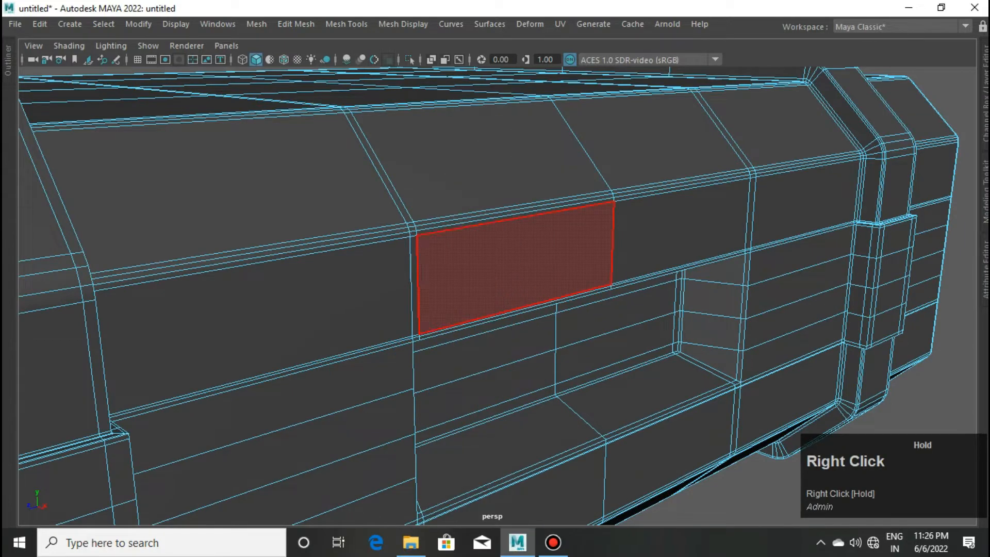
pyautogui.keyDown('alt'); pyautogui.moveTo(710, 331); pyautogui.dragTo(480, 329); pyautogui.keyUp('alt')
pyautogui.moveTo(479, 329)
pyautogui.keyDown('alt'); pyautogui.mouseDown(button='middle')
pyautogui.moveTo(453, 328)
pyautogui.moveTo(482, 324)
pyautogui.mouseUp(button='middle'); pyautogui.keyUp('alt')
pyautogui.keyDown('ctrl'); pyautogui.keyDown('shift'); pyautogui.click(414, 298); pyautogui.keyUp('shift'); pyautogui.keyUp('ctrl')
pyautogui.keyDown('ctrl'); pyautogui.keyDown('shift'); pyautogui.click(414, 328); pyautogui.keyUp('shift'); pyautogui.keyUp('ctrl')
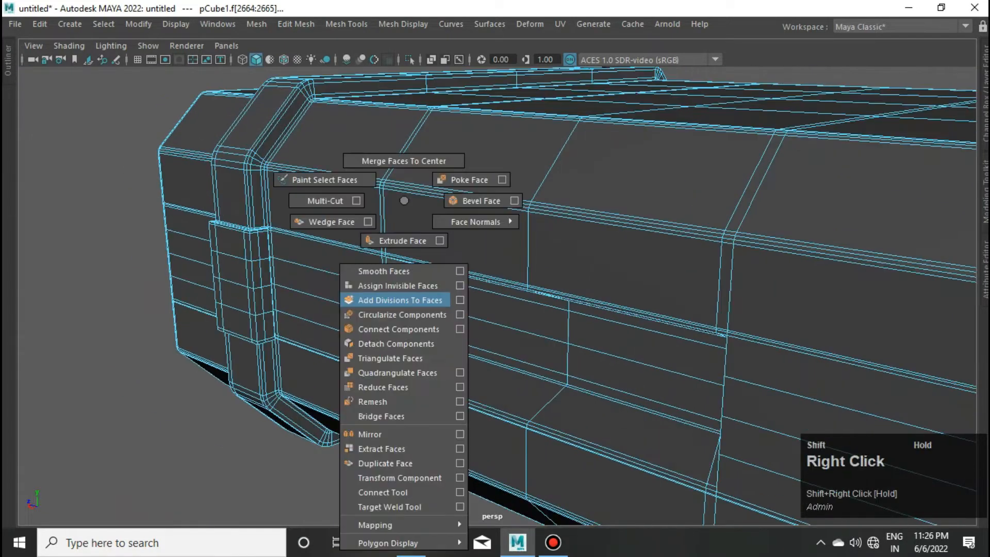
pyautogui.keyDown('shift'); pyautogui.moveTo(410, 299); pyautogui.dragTo(394, 407, button='right'); pyautogui.keyUp('shift')
pyautogui.scroll(-2, 386, 417)
pyautogui.keyDown('alt'); pyautogui.moveTo(384, 418); pyautogui.dragTo(508, 438); pyautogui.keyUp('alt')
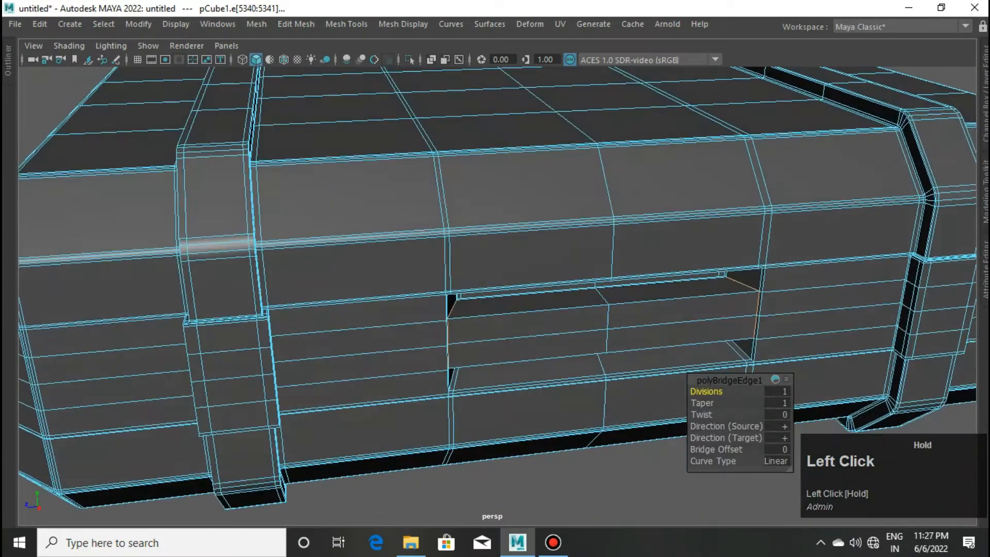
# - Pull the middle section of the bridged bar outward from the case to form an angled carrying handle
pyautogui.moveTo(523, 308); pyautogui.dragTo(523, 126, button='right')
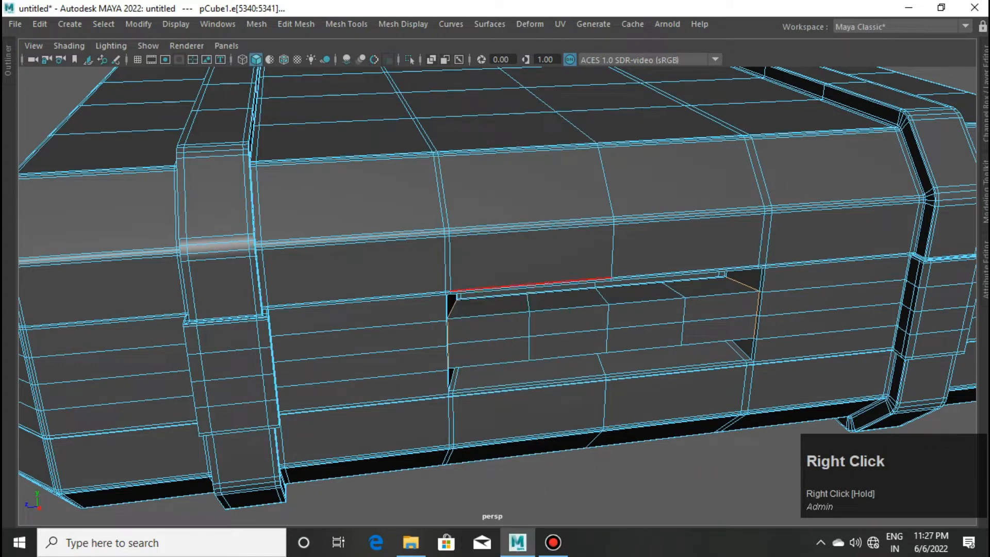
pyautogui.press('w')
pyautogui.moveTo(621, 348); pyautogui.dragTo(696, 428)
pyautogui.scroll(3, 722, 423)
# - Select the long outer edges of the handle and bevel them
pyautogui.moveTo(820, 335); pyautogui.dragTo(820, 155, button='right')
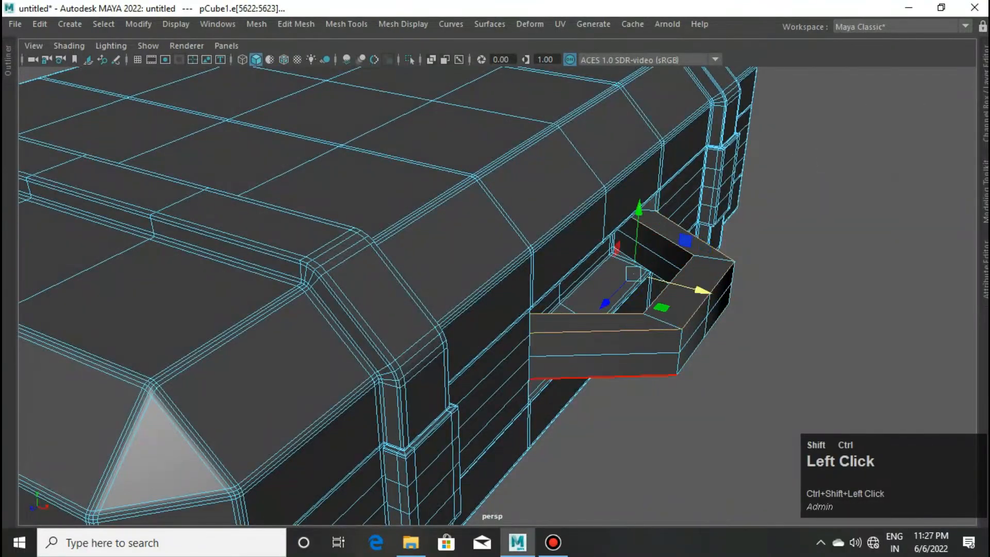
pyautogui.keyDown('alt'); pyautogui.moveTo(692, 356); pyautogui.dragTo(670, 319); pyautogui.keyUp('alt')
pyautogui.keyDown('ctrl'); pyautogui.keyDown('shift'); pyautogui.click(584, 207); pyautogui.keyUp('shift'); pyautogui.keyUp('ctrl')
pyautogui.hotkey('ctrl', 'b')
pyautogui.click(710, 402)
# - Insert a supporting edge loop around the handle arm close to where it meets the recess
pyautogui.keyDown('shift'); pyautogui.rightClick(502, 244); pyautogui.keyUp('shift')
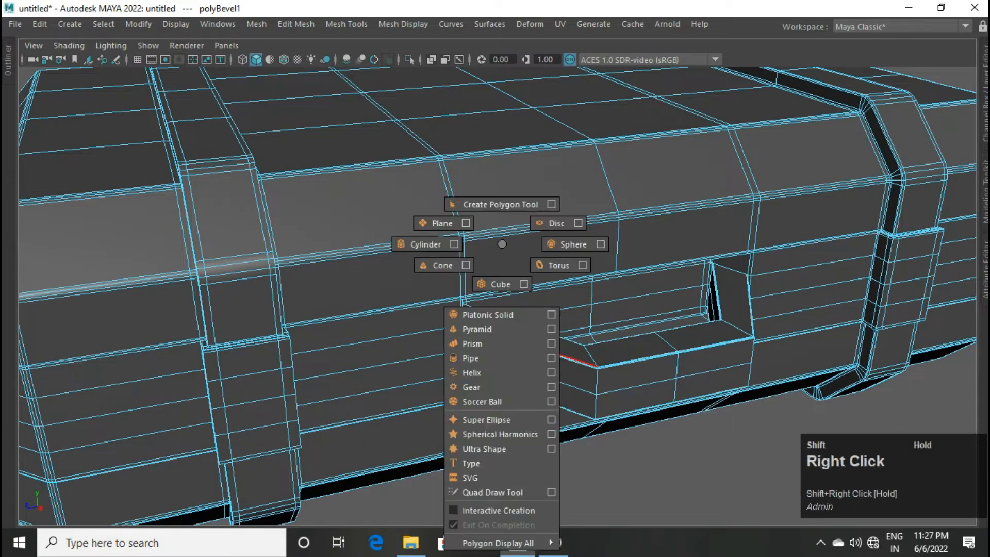
pyautogui.keyDown('shift'); pyautogui.moveTo(430, 246); pyautogui.dragTo(494, 245, button='right'); pyautogui.keyUp('shift')
pyautogui.scroll(3, 542, 227)
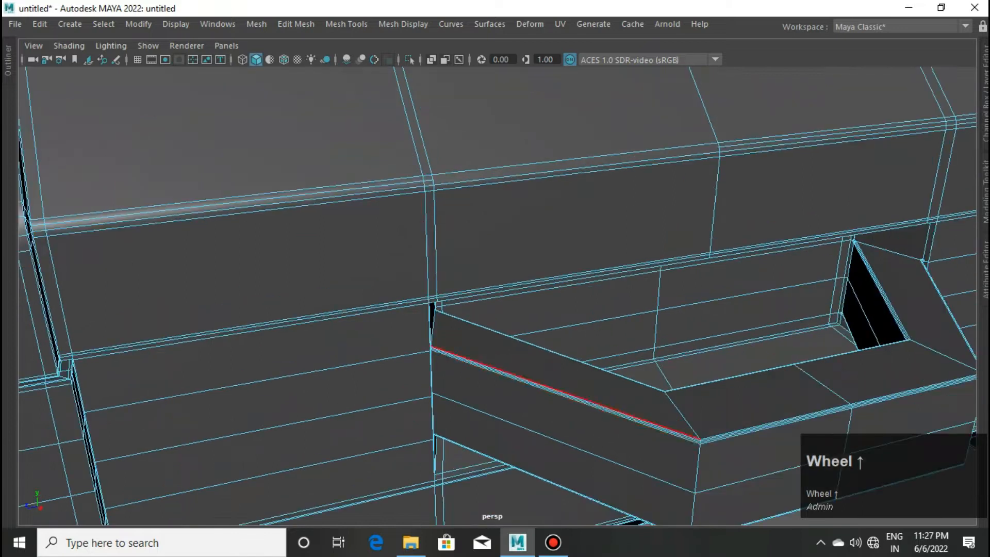
pyautogui.keyDown('alt'); pyautogui.moveTo(453, 305); pyautogui.dragTo(419, 309); pyautogui.keyUp('alt')
pyautogui.keyDown('shift'); pyautogui.moveTo(419, 294); pyautogui.dragTo(464, 295, button='right'); pyautogui.keyUp('shift')
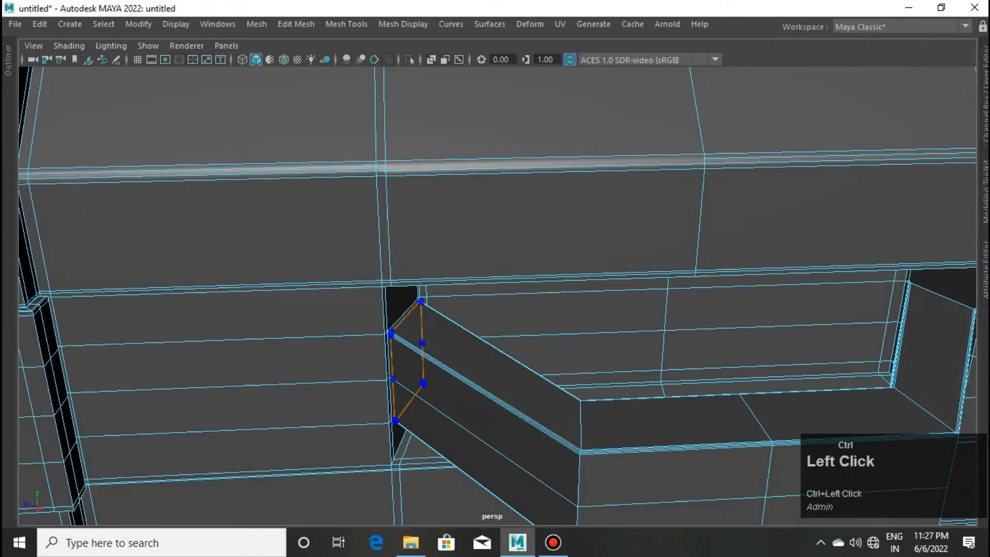
pyautogui.press('q')
pyautogui.scroll(-2, 696, 341)
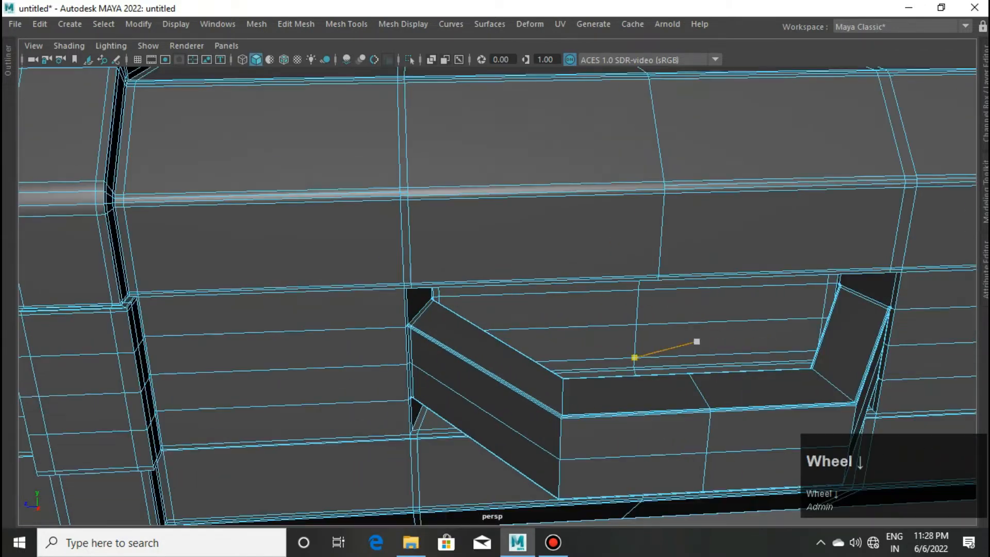
# - Bevel the edge loop at the handle's corner with a fraction of 0.04
pyautogui.moveTo(586, 409); pyautogui.dragTo(580, 368, button='right')
pyautogui.doubleClick(562, 398)
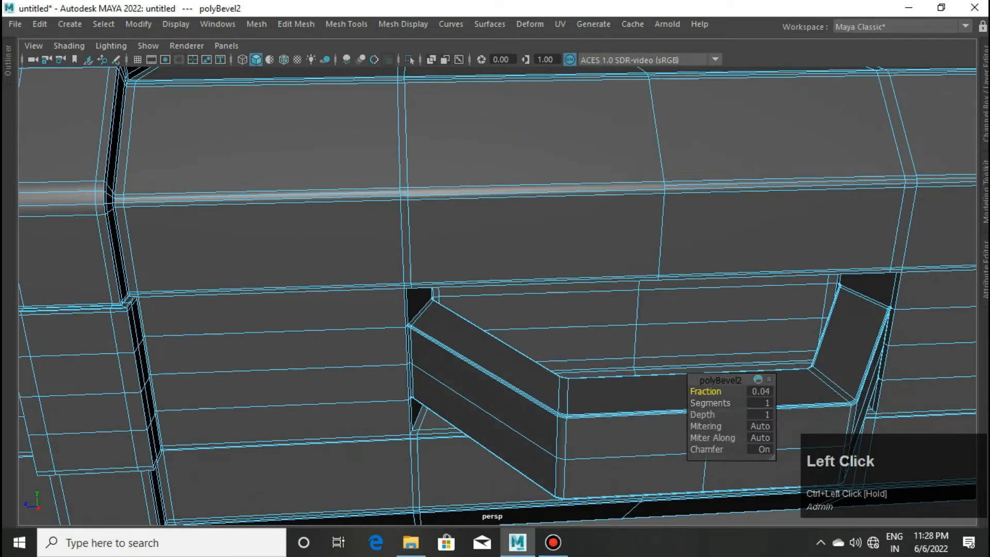
pyautogui.scroll(-5, 562, 310)
pyautogui.keyDown('alt'); pyautogui.moveTo(562, 289); pyautogui.dragTo(686, 325); pyautogui.keyUp('alt')
pyautogui.moveTo(732, 141); pyautogui.dragTo(797, 122, button='right')
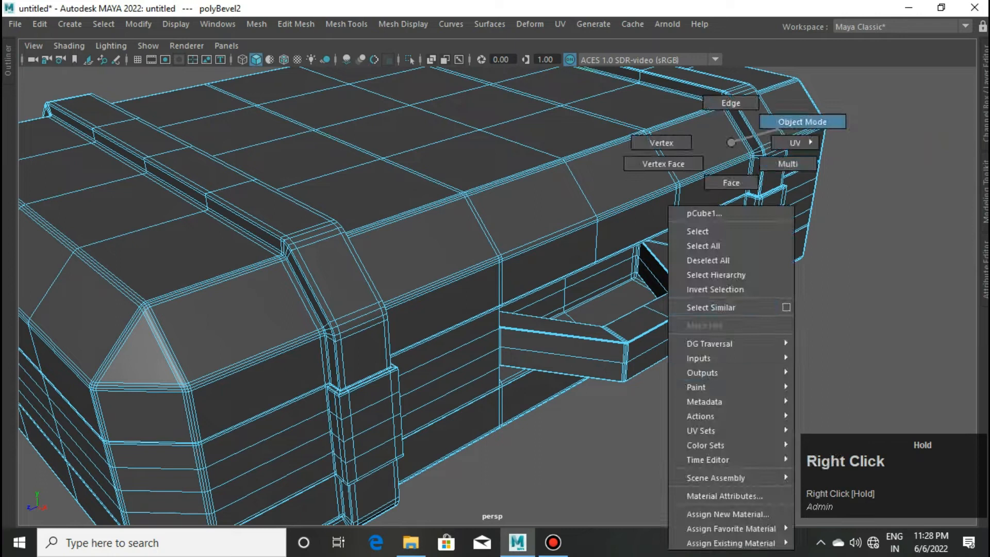
# - Examine the handle and its recess with the smooth mesh preview
pyautogui.scroll(-3, 773, 154)
pyautogui.click(794, 155)
pyautogui.click(619, 207)
pyautogui.press('3')
pyautogui.moveTo(661, 142); pyautogui.dragTo(730, 122, button='right')
pyautogui.click(743, 124)
pyautogui.scroll(3, 619, 248)
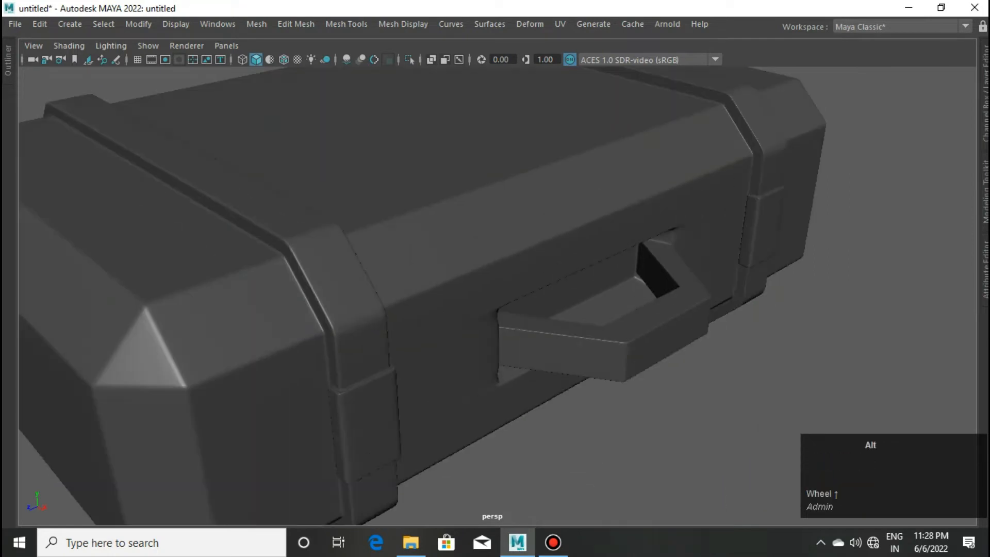
pyautogui.keyDown('alt'); pyautogui.moveTo(645, 268); pyautogui.dragTo(562, 221); pyautogui.keyUp('alt')
pyautogui.click(562, 232)
# - Insert supporting edge loops around the case just inside the ends of the handle recess
pyautogui.press('1')
pyautogui.keyDown('shift'); pyautogui.moveTo(469, 157); pyautogui.dragTo(396, 157, button='right'); pyautogui.keyUp('shift')
pyautogui.keyDown('alt'); pyautogui.moveTo(396, 165); pyautogui.dragTo(460, 216); pyautogui.keyUp('alt')
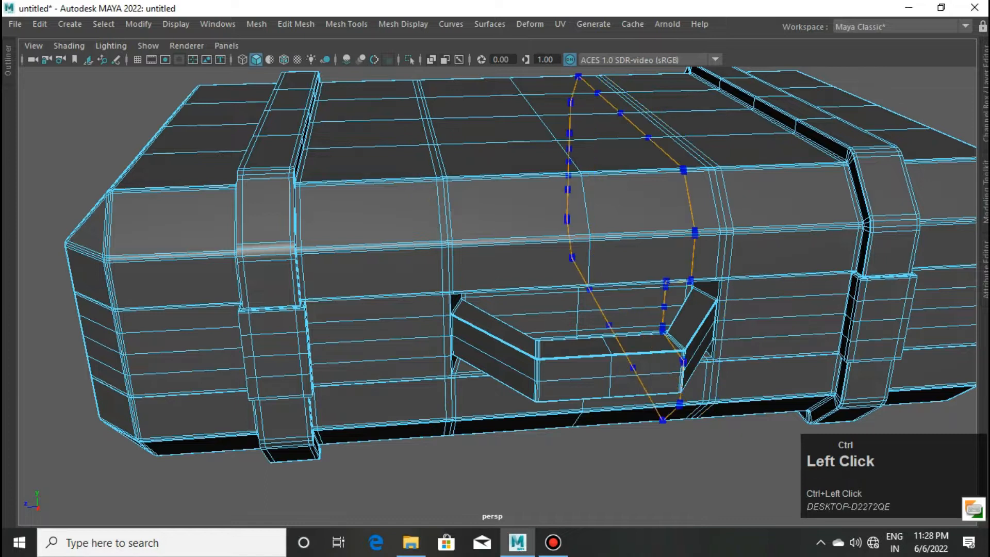
# - Examine the recess corners and the whole case with smooth mesh preview
pyautogui.press('3')
pyautogui.moveTo(608, 142); pyautogui.dragTo(676, 122, button='right')
pyautogui.click(722, 75)
pyautogui.keyDown('alt'); pyautogui.moveTo(649, 237); pyautogui.dragTo(722, 248); pyautogui.keyUp('alt')
pyautogui.scroll(-5, 567, 268)
pyautogui.keyDown('alt'); pyautogui.moveTo(618, 268); pyautogui.dragTo(572, 240); pyautogui.keyUp('alt')
pyautogui.scroll(4, 556, 243)
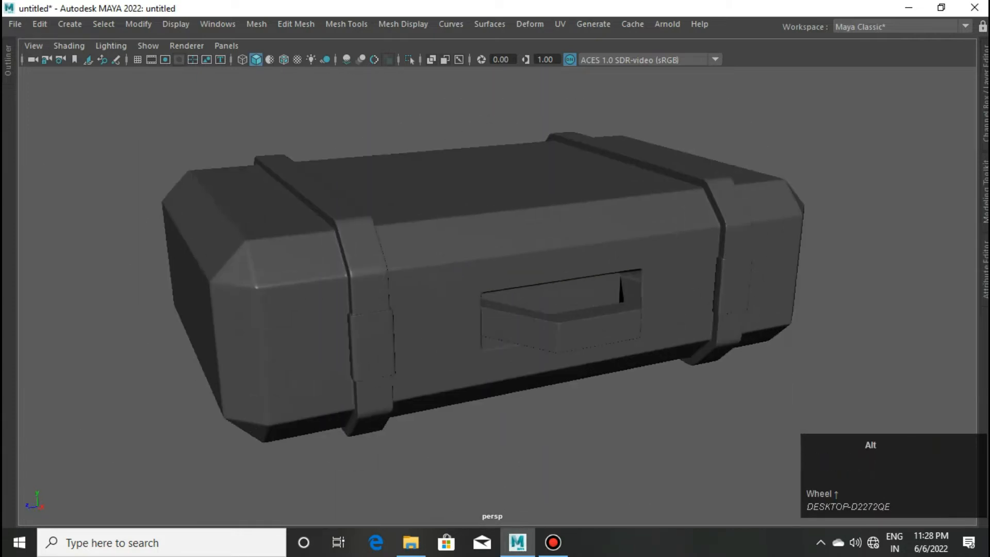
pyautogui.keyDown('alt'); pyautogui.moveTo(546, 238); pyautogui.dragTo(564, 346, button='middle'); pyautogui.keyUp('alt')
pyautogui.scroll(4, 564, 345)
# - Select the vertices of the handle's outer grip and move them to adjust how far the handle projects
pyautogui.click(564, 345)
pyautogui.scroll(-6, 565, 346)
pyautogui.keyDown('alt'); pyautogui.moveTo(546, 170); pyautogui.dragTo(629, 190); pyautogui.keyUp('alt')
pyautogui.moveTo(629, 143); pyautogui.dragTo(568, 143, button='right')
pyautogui.moveTo(575, 293); pyautogui.dragTo(587, 330)
pyautogui.scroll(5, 576, 305)
pyautogui.press('w')
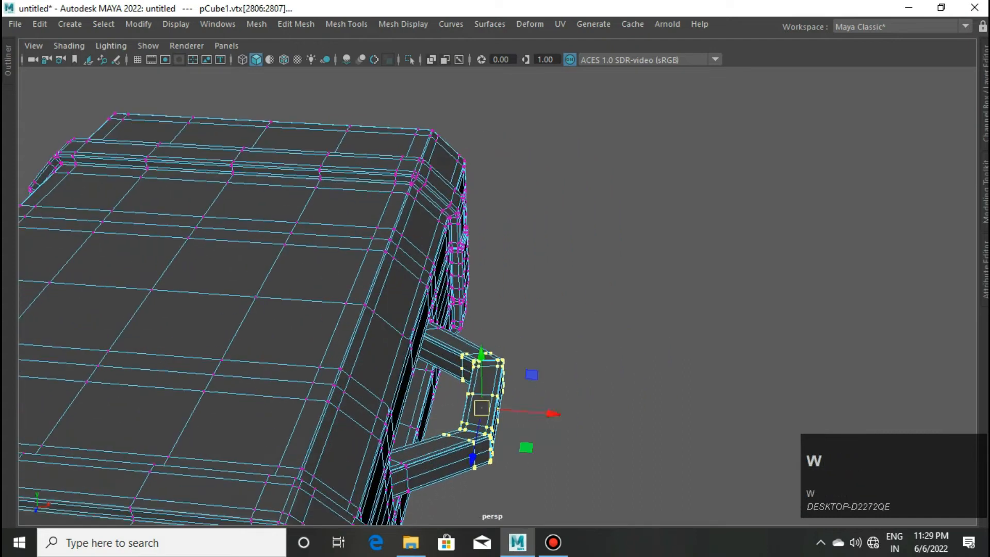
pyautogui.moveTo(552, 143); pyautogui.dragTo(593, 127, button='right')
pyautogui.click(593, 171)
# - Examine the adjusted handle and the top of the case in smooth mesh preview
pyautogui.scroll(-5, 582, 206)
pyautogui.keyDown('alt'); pyautogui.moveTo(547, 268); pyautogui.dragTo(635, 258); pyautogui.keyUp('alt')
pyautogui.click(608, 289)
pyautogui.press('3')
pyautogui.moveTo(648, 142); pyautogui.dragTo(688, 127, button='right')
pyautogui.click(686, 140)
pyautogui.moveTo(593, 206)
pyautogui.keyDown('alt'); pyautogui.mouseDown()
pyautogui.moveTo(634, 238)
pyautogui.moveTo(557, 170)
pyautogui.moveTo(593, 206)
pyautogui.mouseUp(); pyautogui.keyUp('alt')
pyautogui.scroll(3, 593, 206)
pyautogui.keyDown('alt'); pyautogui.moveTo(593, 258); pyautogui.dragTo(593, 195, button='middle'); pyautogui.keyUp('alt')
pyautogui.keyDown('alt'); pyautogui.moveTo(567, 206); pyautogui.dragTo(588, 252); pyautogui.keyUp('alt')
pyautogui.click(546, 257)
pyautogui.press('1')
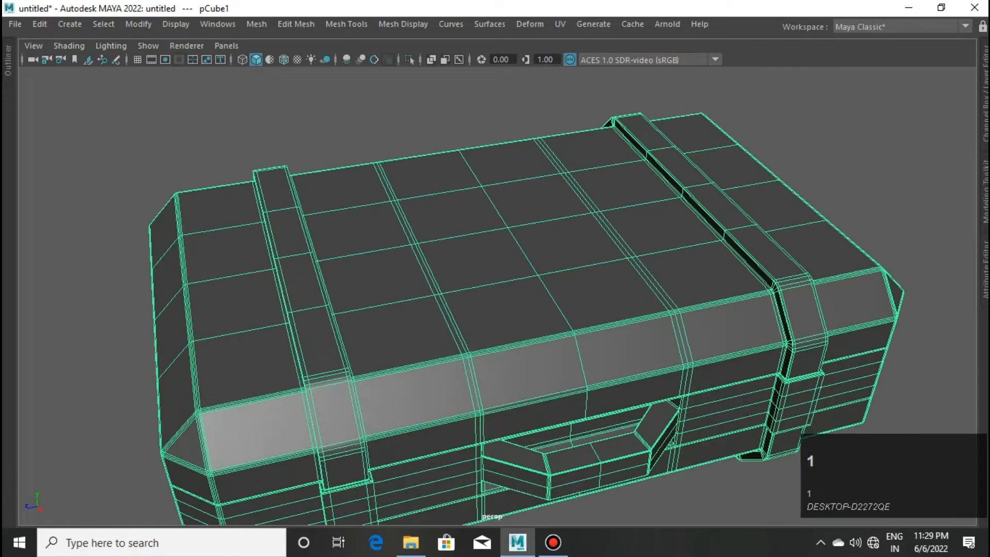
pyautogui.scroll(-2, 523, 263)
pyautogui.keyDown('alt'); pyautogui.moveTo(523, 262); pyautogui.dragTo(531, 309); pyautogui.keyUp('alt')
pyautogui.keyDown('alt'); pyautogui.moveTo(531, 309); pyautogui.dragTo(539, 346, button='middle'); pyautogui.keyUp('alt')
pyautogui.scroll(2, 540, 309)
pyautogui.keyDown('shift'); pyautogui.moveTo(540, 158); pyautogui.dragTo(504, 177, button='right'); pyautogui.keyUp('shift')
pyautogui.moveTo(539, 143); pyautogui.dragTo(539, 187, button='right')
pyautogui.scroll(2, 526, 361)
pyautogui.keyDown('alt'); pyautogui.moveTo(521, 399); pyautogui.dragTo(542, 278, button='middle'); pyautogui.keyUp('alt')
pyautogui.scroll(1, 479, 281)
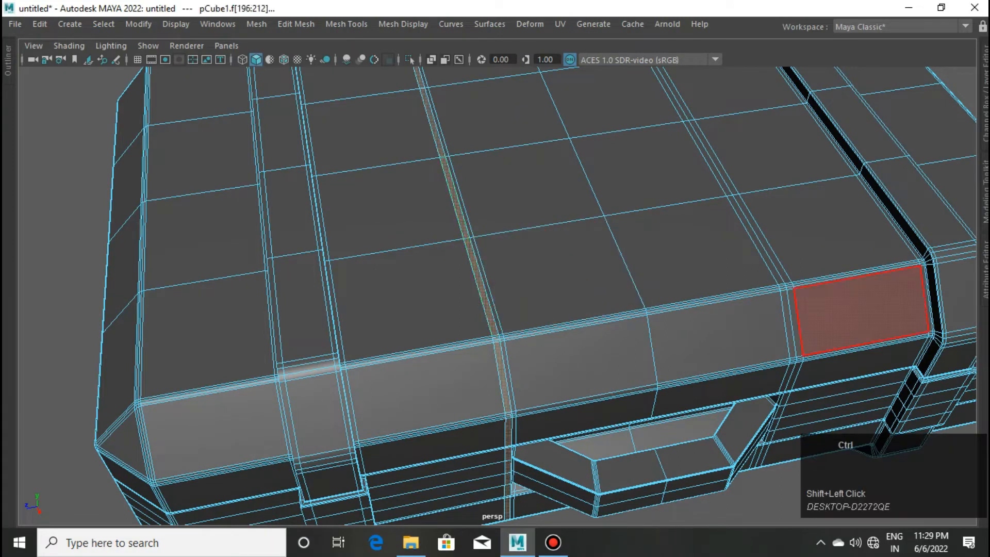
pyautogui.keyDown('ctrl'); pyautogui.keyDown('shift'); pyautogui.doubleClick(714, 160); pyautogui.keyUp('shift'); pyautogui.keyUp('ctrl')
pyautogui.scroll(-4, 753, 232)
pyautogui.keyDown('alt'); pyautogui.moveTo(665, 289); pyautogui.dragTo(604, 227); pyautogui.keyUp('alt')
pyautogui.keyDown('alt'); pyautogui.moveTo(587, 485); pyautogui.dragTo(586, 363, button='middle'); pyautogui.keyUp('alt')
pyautogui.keyDown('alt'); pyautogui.moveTo(554, 309); pyautogui.dragTo(763, 390); pyautogui.keyUp('alt')
pyautogui.keyDown('alt'); pyautogui.moveTo(671, 310); pyautogui.dragTo(660, 361, button='middle'); pyautogui.keyUp('alt')
pyautogui.keyDown('alt'); pyautogui.moveTo(722, 309); pyautogui.dragTo(582, 330); pyautogui.keyUp('alt')
pyautogui.rightClick(586, 217)
# - Select the eight top faces between the central support loops and extrude them with an offset of 0.08
pyautogui.click(494, 243)
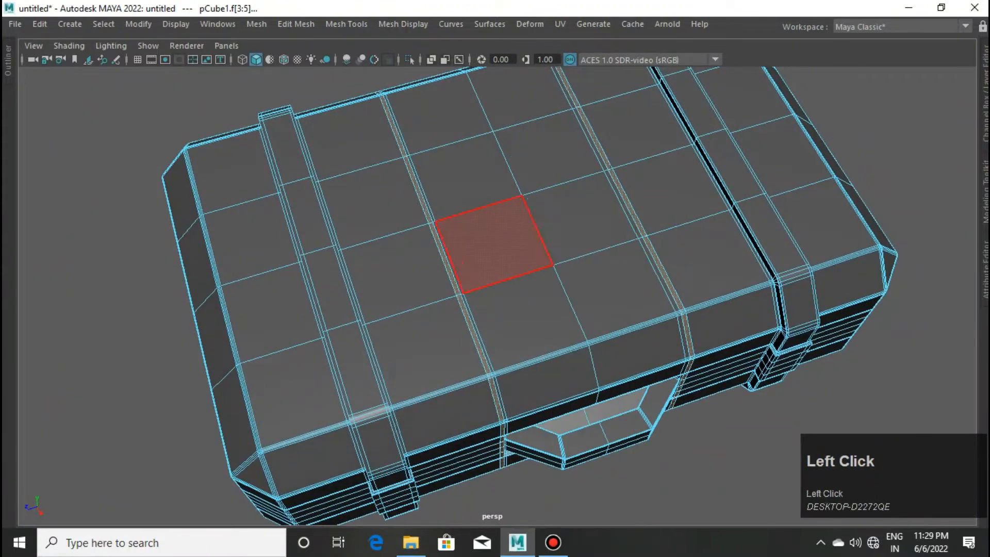
pyautogui.keyDown('ctrl'); pyautogui.keyDown('shift'); pyautogui.click(577, 222); pyautogui.keyUp('shift'); pyautogui.keyUp('ctrl')
pyautogui.keyDown('ctrl'); pyautogui.keyDown('shift'); pyautogui.click(608, 293); pyautogui.keyUp('shift'); pyautogui.keyUp('ctrl')
pyautogui.keyDown('ctrl'); pyautogui.keyDown('shift'); pyautogui.click(464, 178); pyautogui.keyUp('shift'); pyautogui.keyUp('ctrl')
pyautogui.keyDown('ctrl'); pyautogui.keyDown('shift'); pyautogui.click(549, 152); pyautogui.keyUp('shift'); pyautogui.keyUp('ctrl')
pyautogui.keyDown('ctrl'); pyautogui.keyDown('shift'); pyautogui.click(521, 98); pyautogui.keyUp('shift'); pyautogui.keyUp('ctrl')
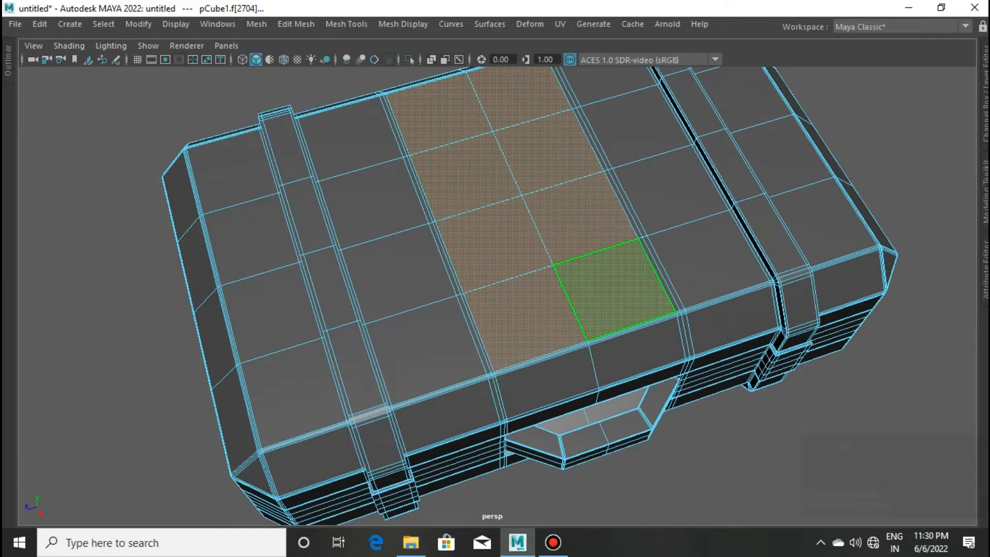
pyautogui.hotkey('ctrl', 'e')
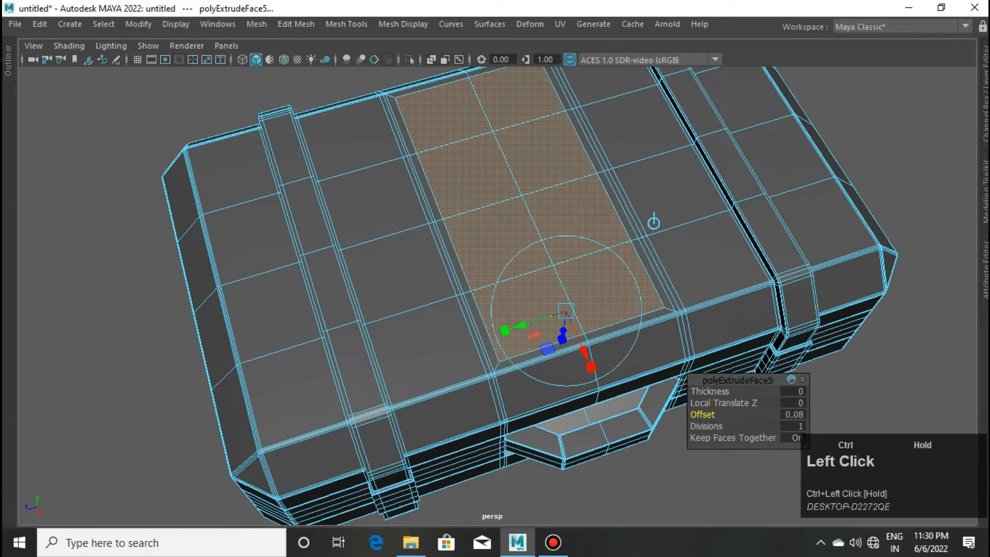
pyautogui.keyDown('ctrl'); pyautogui.moveTo(702, 415); pyautogui.dragTo(706, 414); pyautogui.keyUp('ctrl')
# - Undo the repeated extrusion of the top panel faces
pyautogui.hotkey('ctrl', 'z')
pyautogui.hotkey('ctrl', 'z')
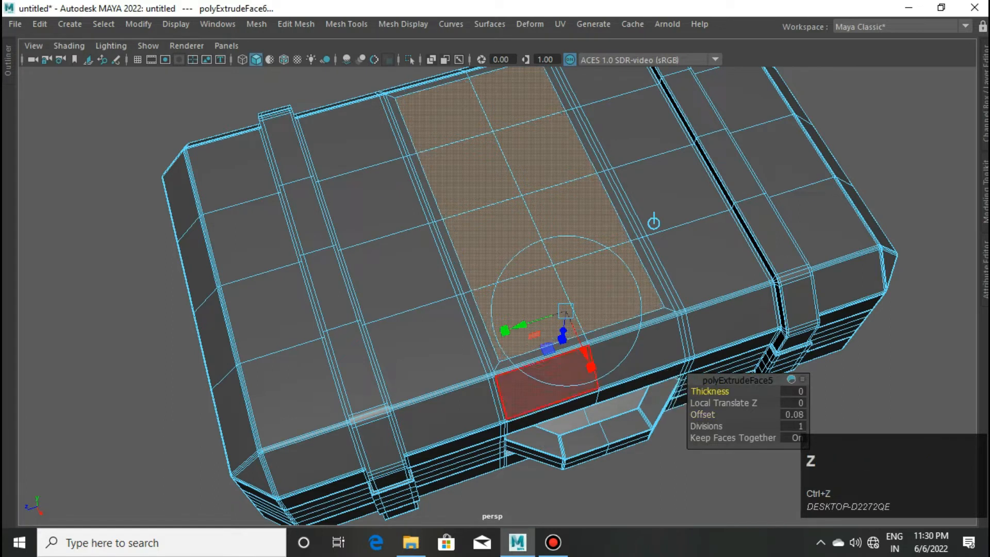
pyautogui.keyDown('alt'); pyautogui.moveTo(467, 206); pyautogui.dragTo(426, 273); pyautogui.keyUp('alt')
pyautogui.hotkey('ctrl', 'z')
# - Inset the top panel faces twice more with Extrude, using an offset of 0.09 for the first inset
pyautogui.scroll(3, 423, 277)
pyautogui.hotkey('ctrl', 'e')
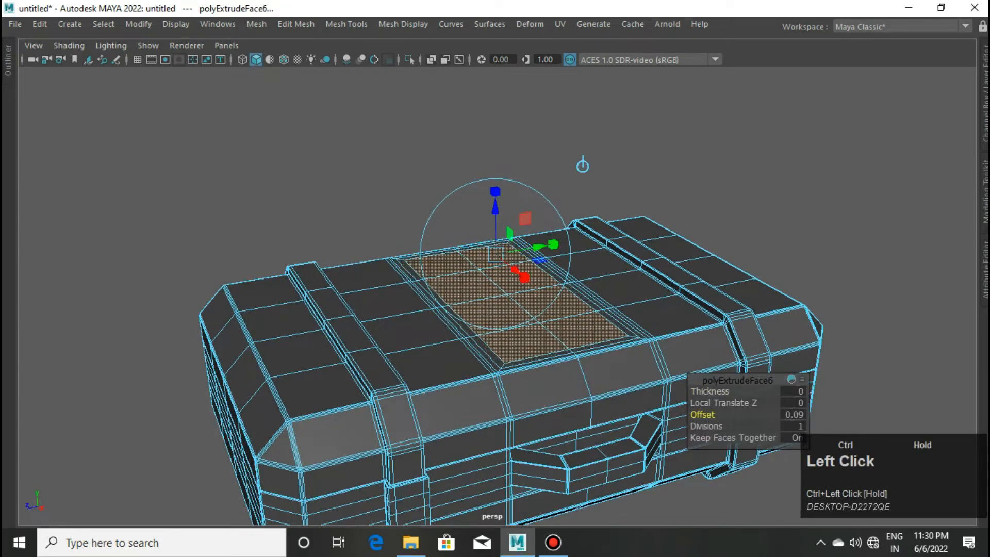
pyautogui.press('q')
# - Select the narrow ring of faces around the top panel and extrude it downward as a groove
pyautogui.scroll(5, 621, 367)
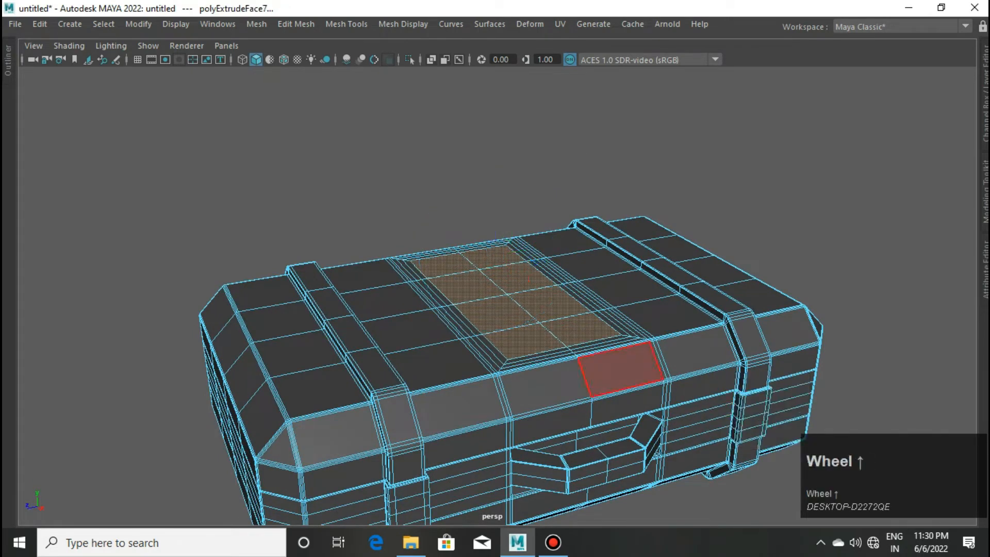
pyautogui.click(546, 432)
pyautogui.hotkey('ctrl', 'e')
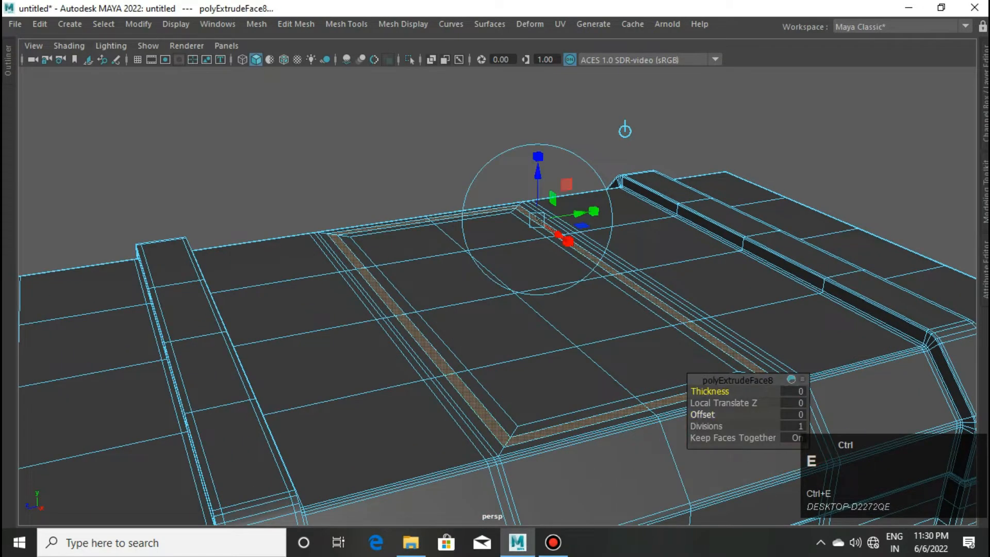
pyautogui.hotkey('ctrl', 'z')
pyautogui.keyDown('ctrl'); pyautogui.moveTo(710, 392); pyautogui.dragTo(697, 391); pyautogui.keyUp('ctrl')
# - Bevel the edge loops bordering the top panel's groove with a fraction of 0.21
pyautogui.rightClick(697, 392)
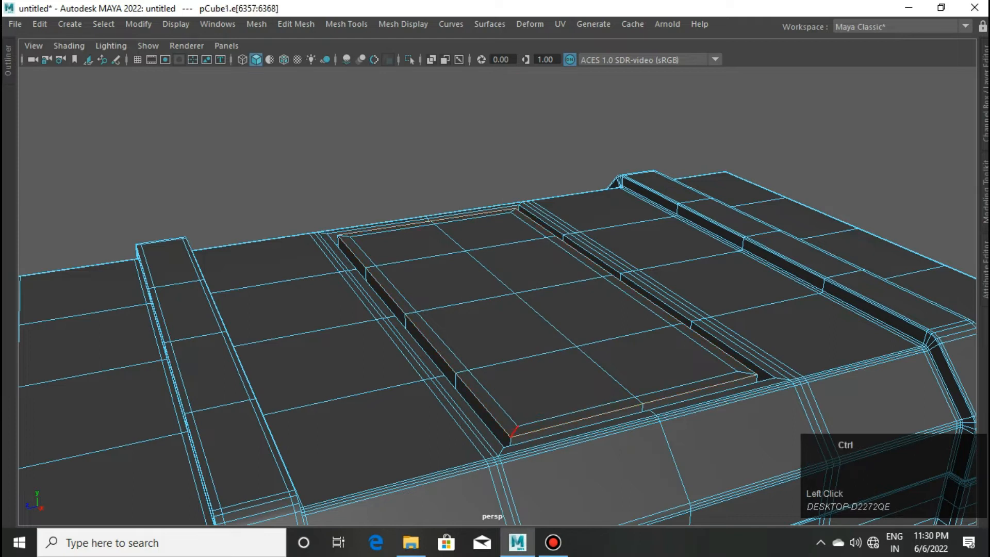
pyautogui.hotkey('ctrl', 'b')
pyautogui.keyDown('ctrl'); pyautogui.moveTo(706, 392); pyautogui.dragTo(690, 393); pyautogui.keyUp('ctrl')
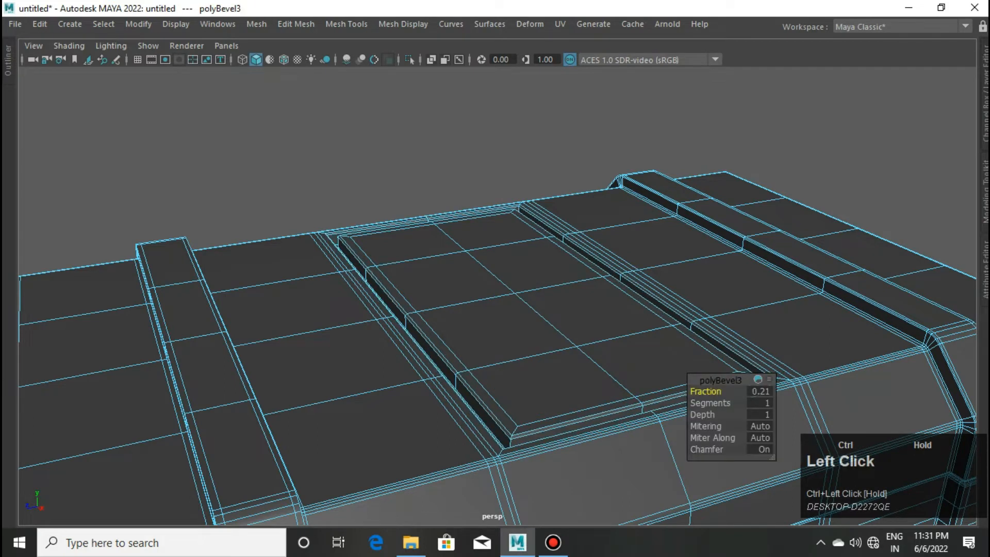
pyautogui.press('Return')
# - Insert supporting edge loops across the top panel just inside its front and rear ends with Multi-Cut
pyautogui.press('q')
pyautogui.moveTo(522, 299)
pyautogui.keyDown('shift'); pyautogui.mouseDown(button='right')
pyautogui.moveTo(452, 303)
pyautogui.moveTo(521, 290)
pyautogui.mouseUp(button='right'); pyautogui.keyUp('shift')
pyautogui.click(524, 301)
pyautogui.keyDown('shift'); pyautogui.moveTo(522, 243); pyautogui.dragTo(582, 265, button='right'); pyautogui.keyUp('shift')
pyautogui.keyDown('alt'); pyautogui.moveTo(582, 265); pyautogui.dragTo(509, 433); pyautogui.keyUp('alt')
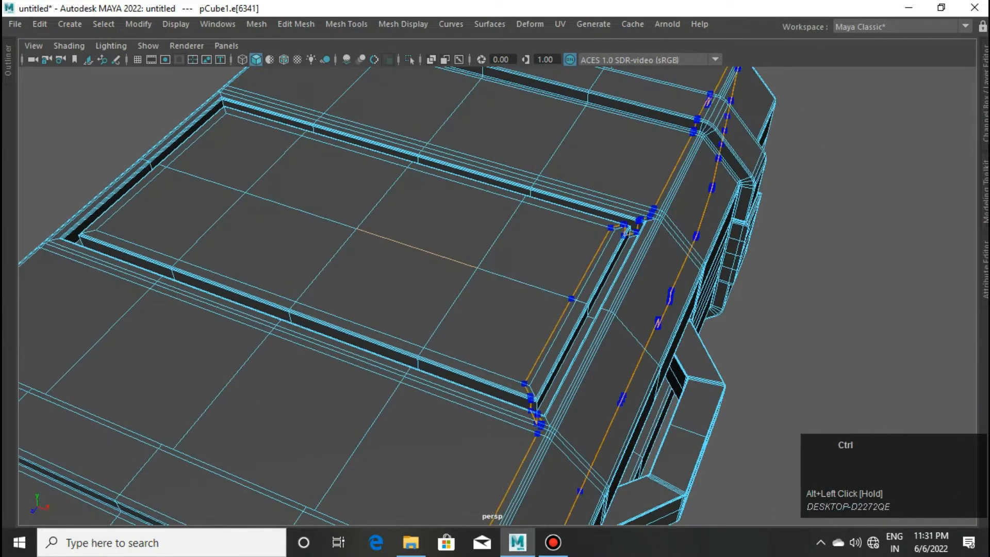
pyautogui.keyDown('alt'); pyautogui.moveTo(258, 191); pyautogui.dragTo(484, 274, button='middle'); pyautogui.keyUp('alt')
pyautogui.scroll(3, 464, 269)
pyautogui.keyDown('ctrl'); pyautogui.click(425, 252); pyautogui.keyUp('ctrl')
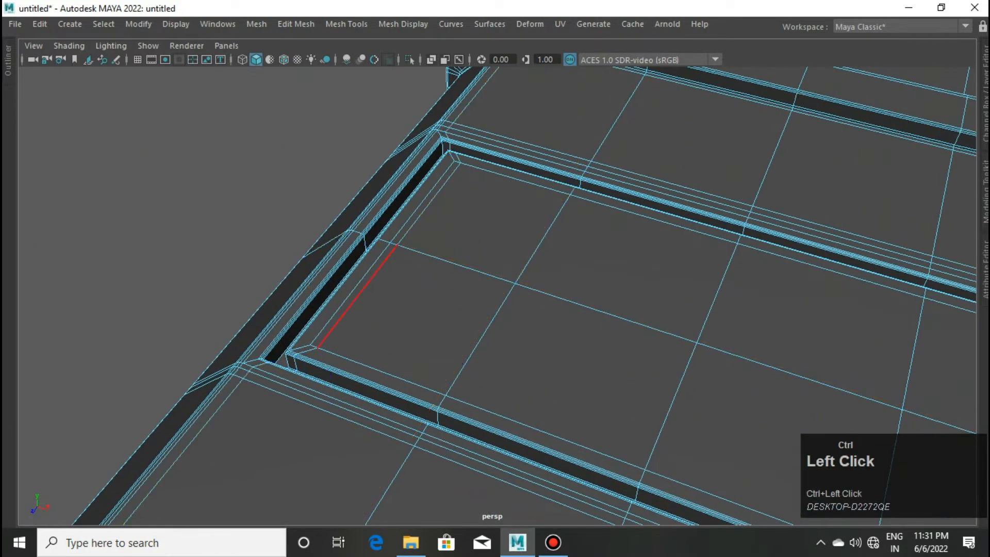
# - Examine the grooved top panel and its corners in smooth preview
pyautogui.press('3')
pyautogui.scroll(-2, 392, 252)
pyautogui.scroll(-6, 391, 253)
pyautogui.click(381, 248)
pyautogui.keyDown('alt'); pyautogui.moveTo(381, 247); pyautogui.dragTo(289, 253); pyautogui.keyUp('alt')
pyautogui.scroll(2, 495, 297)
pyautogui.keyDown('alt'); pyautogui.moveTo(515, 361); pyautogui.dragTo(475, 237, button='middle'); pyautogui.keyUp('alt')
pyautogui.scroll(3, 474, 237)
pyautogui.keyDown('alt'); pyautogui.moveTo(402, 258); pyautogui.dragTo(518, 305); pyautogui.keyUp('alt')
pyautogui.click(511, 123)
pyautogui.keyDown('alt'); pyautogui.moveTo(510, 123); pyautogui.dragTo(547, 222, button='middle'); pyautogui.keyUp('alt')
# - Insert another supporting edge loop just inside the top panel's end with Multi-Cut and check the smoothed shape
pyautogui.press('1')
pyautogui.keyDown('shift'); pyautogui.moveTo(547, 206); pyautogui.dragTo(634, 253, button='right'); pyautogui.keyUp('shift')
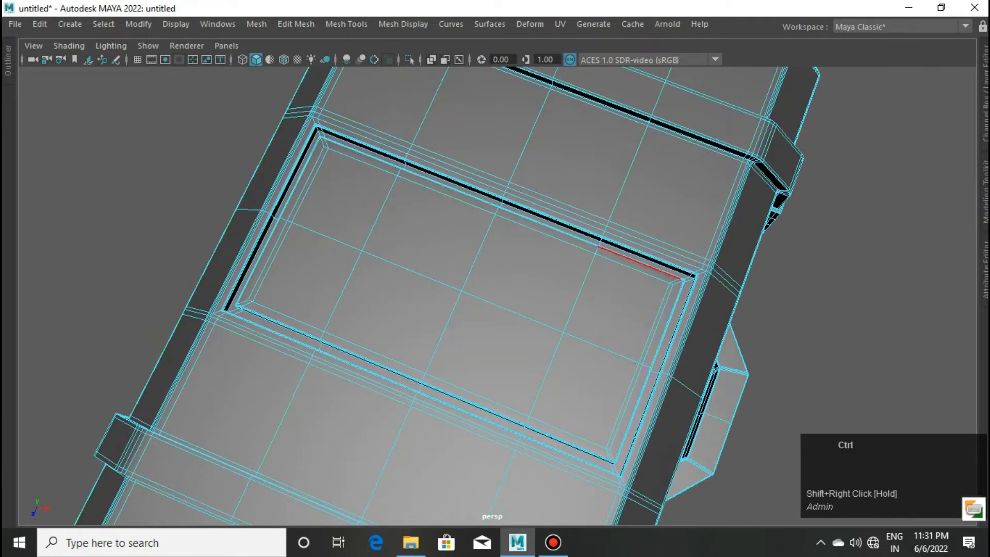
pyautogui.keyDown('ctrl'); pyautogui.click(305, 229); pyautogui.keyUp('ctrl')
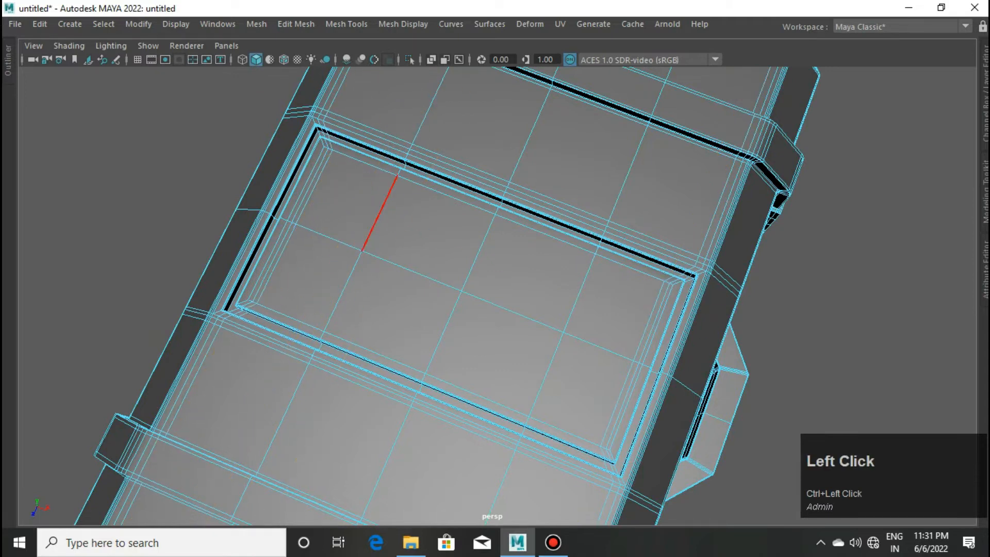
pyautogui.press('q')
pyautogui.press('3')
pyautogui.moveTo(484, 258); pyautogui.dragTo(536, 217, button='right')
pyautogui.click(846, 243)
pyautogui.keyDown('alt'); pyautogui.moveTo(845, 242); pyautogui.dragTo(781, 188); pyautogui.keyUp('alt')
pyautogui.scroll(-2, 738, 206)
# - Select the four central faces of the top panel and circularize them
pyautogui.click(489, 269)
pyautogui.scroll(4, 489, 268)
pyautogui.press('1')
pyautogui.moveTo(490, 257); pyautogui.dragTo(464, 307, button='right')
pyautogui.keyDown('ctrl'); pyautogui.keyDown('shift'); pyautogui.click(415, 301); pyautogui.keyUp('shift'); pyautogui.keyUp('ctrl')
pyautogui.keyDown('ctrl'); pyautogui.keyDown('shift'); pyautogui.click(490, 266); pyautogui.keyUp('shift'); pyautogui.keyUp('ctrl')
pyautogui.keyDown('ctrl'); pyautogui.keyDown('shift'); pyautogui.click(551, 327); pyautogui.keyUp('shift'); pyautogui.keyUp('ctrl')
pyautogui.keyDown('ctrl'); pyautogui.keyDown('shift'); pyautogui.click(474, 368); pyautogui.keyUp('shift'); pyautogui.keyUp('ctrl')
pyautogui.scroll(-4, 536, 330)
pyautogui.keyDown('alt'); pyautogui.moveTo(567, 356); pyautogui.dragTo(559, 310); pyautogui.keyUp('alt')
pyautogui.scroll(3, 487, 273)
pyautogui.keyDown('shift'); pyautogui.moveTo(485, 273); pyautogui.dragTo(484, 316, button='right'); pyautogui.keyUp('shift')
# - Inset the circular faces at the panel's centre and extrude them downward as a round recess
pyautogui.scroll(3, 484, 315)
pyautogui.moveTo(714, 403)
pyautogui.mouseDown()
pyautogui.moveTo(696, 403)
pyautogui.moveTo(703, 414)
pyautogui.mouseUp()
pyautogui.hotkey('ctrl', 'e')
pyautogui.scroll(-3, 619, 387)
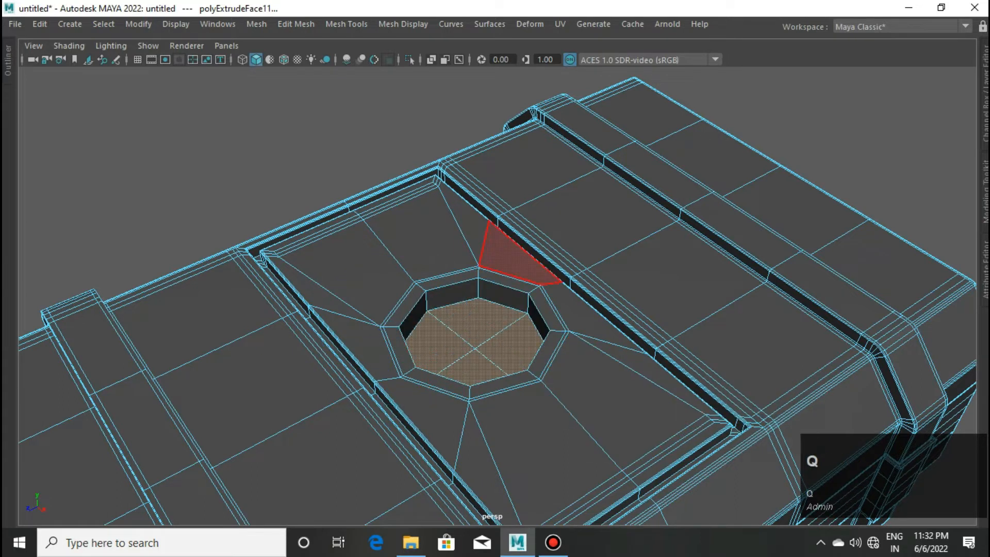
# - Bevel the edge loops around the round recess's rim, giving the second bevel 2 segments
pyautogui.scroll(5, 531, 232)
pyautogui.keyDown('shift'); pyautogui.rightClick(473, 181); pyautogui.keyUp('shift')
pyautogui.keyDown('shift'); pyautogui.moveTo(473, 181); pyautogui.dragTo(400, 181, button='right'); pyautogui.keyUp('shift')
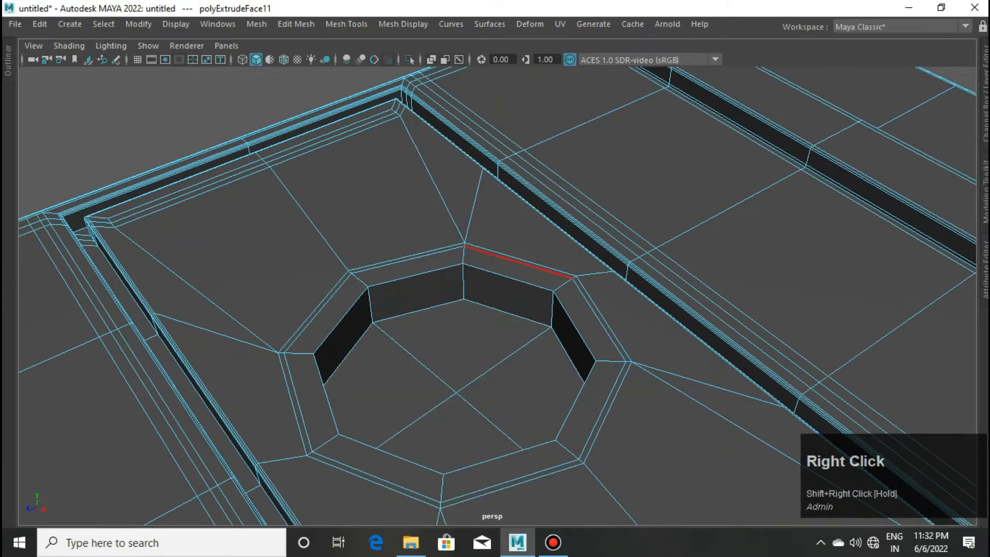
pyautogui.hotkey('ctrl', 'b')
pyautogui.keyDown('ctrl'); pyautogui.moveTo(706, 391); pyautogui.dragTo(715, 391); pyautogui.keyUp('ctrl')
pyautogui.moveTo(516, 143); pyautogui.dragTo(515, 103, button='right')
pyautogui.click(516, 268)
pyautogui.hotkey('ctrl', 'b')
pyautogui.keyDown('ctrl'); pyautogui.moveTo(706, 391); pyautogui.dragTo(685, 391); pyautogui.keyUp('ctrl')
pyautogui.write('2')
pyautogui.press('Return')
pyautogui.press('q')
# - Insert supporting edge loops around the round recess's inner wall with Multi-Cut and preview the case smoothed
pyautogui.keyDown('shift'); pyautogui.moveTo(457, 206); pyautogui.dragTo(415, 208, button='right'); pyautogui.keyUp('shift')
pyautogui.click(454, 215)
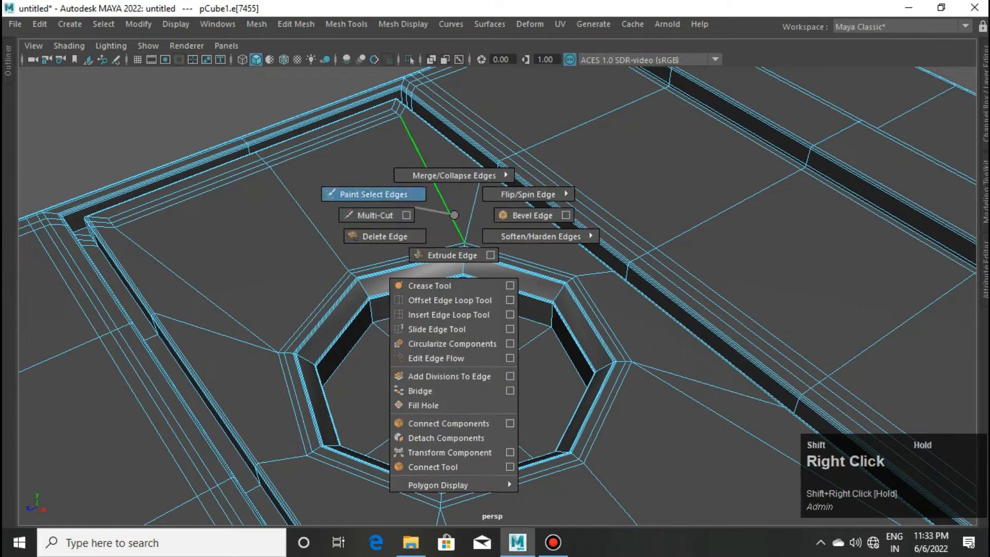
pyautogui.scroll(3, 415, 208)
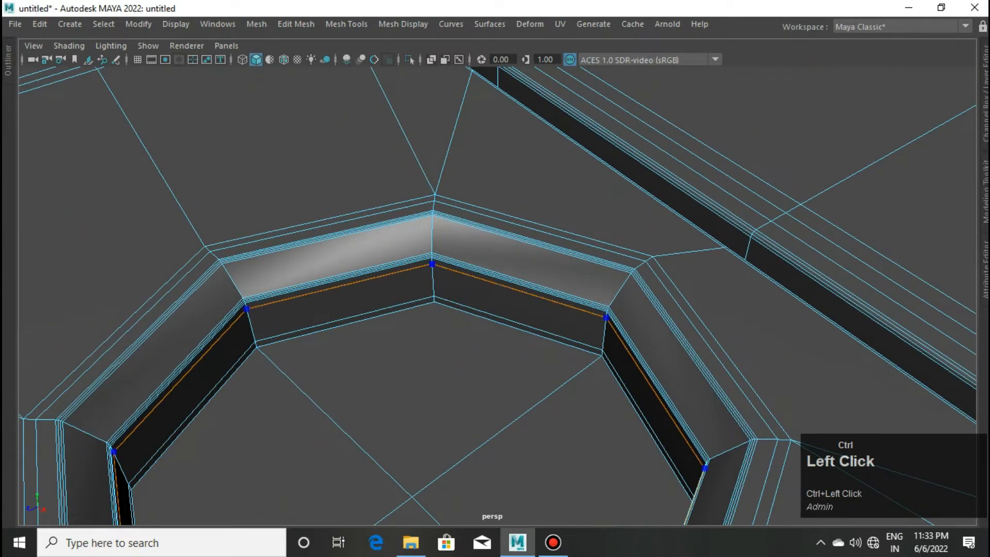
pyautogui.press('3')
pyautogui.scroll(-10, 440, 141)
pyautogui.moveTo(440, 142); pyautogui.dragTo(484, 124, button='right')
pyautogui.scroll(-4, 485, 124)
pyautogui.click(485, 124)
pyautogui.keyDown('alt'); pyautogui.moveTo(485, 123); pyautogui.dragTo(485, 98); pyautogui.keyUp('alt')
# - Extrude the two chamfer faces above the handle inward with an offset of 0.12 and a thickness of -0.11
pyautogui.scroll(2, 484, 155)
pyautogui.keyDown('alt'); pyautogui.moveTo(489, 279); pyautogui.dragTo(542, 232); pyautogui.keyUp('alt')
pyautogui.keyDown('alt'); pyautogui.moveTo(541, 320); pyautogui.dragTo(505, 258, button='middle'); pyautogui.keyUp('alt')
pyautogui.click(500, 269)
pyautogui.keyDown('alt'); pyautogui.moveTo(500, 268); pyautogui.dragTo(479, 309); pyautogui.keyUp('alt')
pyautogui.press('1')
pyautogui.moveTo(493, 281); pyautogui.dragTo(495, 320, button='right')
pyautogui.scroll(4, 515, 263)
pyautogui.keyDown('alt'); pyautogui.moveTo(511, 258); pyautogui.dragTo(464, 309); pyautogui.keyUp('alt')
pyautogui.click(392, 289)
pyautogui.keyDown('ctrl'); pyautogui.keyDown('shift'); pyautogui.click(531, 237); pyautogui.keyUp('shift'); pyautogui.keyUp('ctrl')
pyautogui.hotkey('ctrl', 'e')
pyautogui.scroll(-2, 531, 237)
pyautogui.scroll(2, 532, 238)
pyautogui.keyDown('ctrl'); pyautogui.moveTo(703, 414); pyautogui.dragTo(685, 391); pyautogui.keyUp('ctrl')
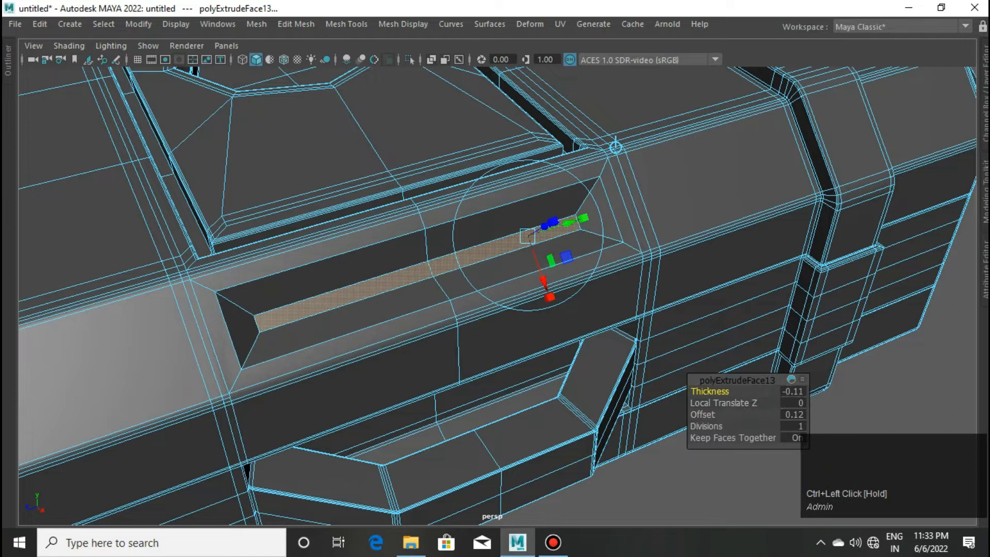
# - Shorten the floor of the recess above the handle by scaling, and insert supporting edge loops around the recess with Multi-Cut
pyautogui.press('r')
pyautogui.moveTo(367, 287); pyautogui.dragTo(388, 281)
pyautogui.keyDown('shift'); pyautogui.moveTo(341, 217); pyautogui.dragTo(294, 251, button='right'); pyautogui.keyUp('shift')
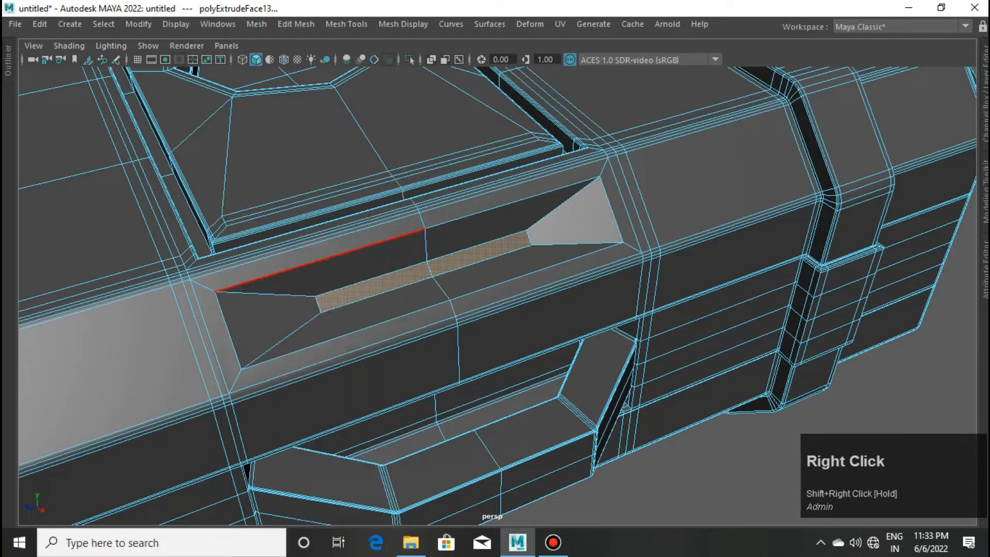
pyautogui.scroll(3, 340, 248)
pyautogui.keyDown('ctrl'); pyautogui.click(184, 327); pyautogui.keyUp('ctrl')
pyautogui.scroll(-3, 184, 327)
pyautogui.keyDown('alt'); pyautogui.moveTo(184, 328); pyautogui.dragTo(311, 324, button='middle'); pyautogui.keyUp('alt')
pyautogui.keyDown('ctrl'); pyautogui.click(313, 386); pyautogui.keyUp('ctrl')
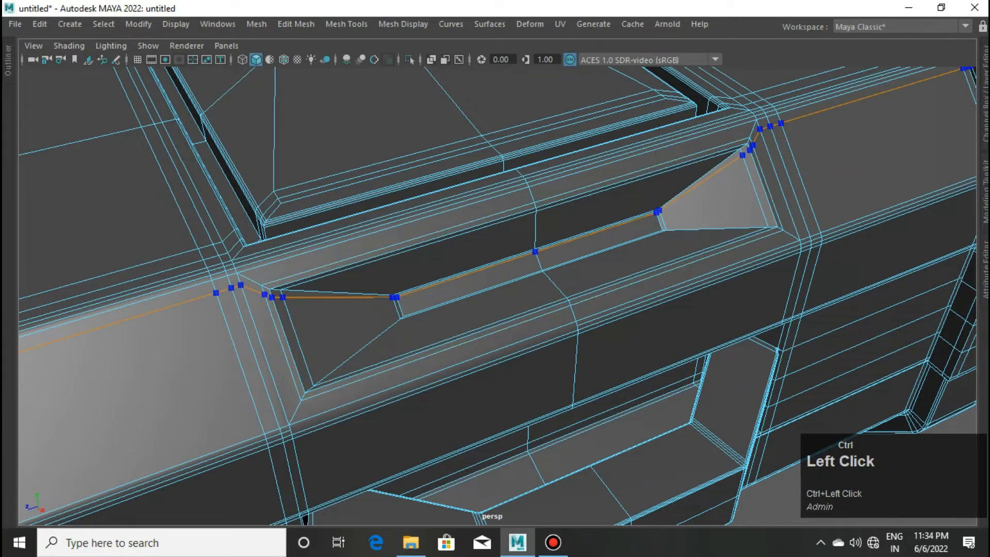
# - Extrude the narrow band of faces running around the case beside the top panel inward as a groove
pyautogui.press('q')
pyautogui.press('3')
pyautogui.scroll(-10, 320, 382)
pyautogui.moveTo(691, 118); pyautogui.dragTo(728, 98, button='right')
pyautogui.click(728, 98)
pyautogui.scroll(3, 728, 98)
pyautogui.keyDown('alt'); pyautogui.moveTo(495, 288); pyautogui.dragTo(511, 310); pyautogui.keyUp('alt')
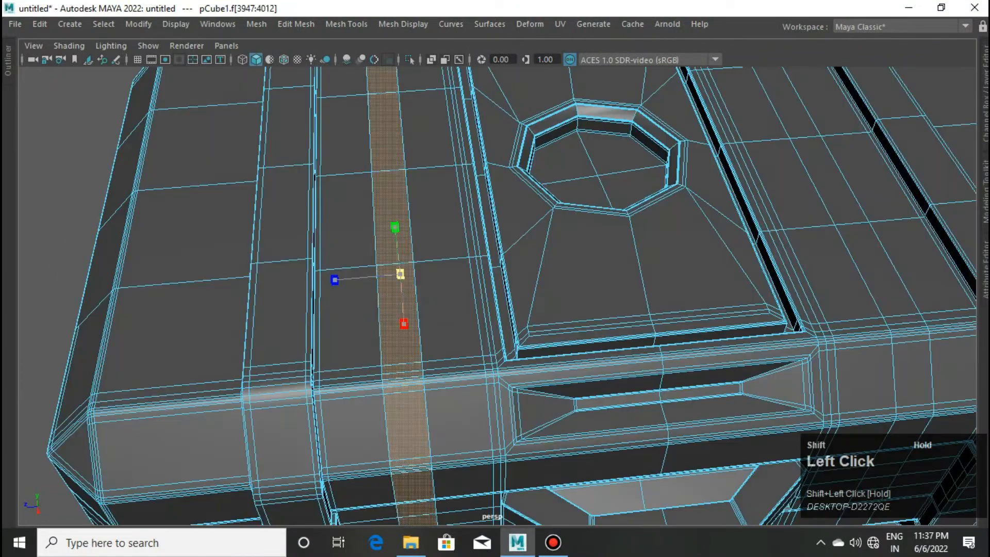
pyautogui.keyDown('shift'); pyautogui.moveTo(400, 274); pyautogui.dragTo(464, 281); pyautogui.keyUp('shift')
pyautogui.scroll(2, 395, 278)
pyautogui.scroll(3, 593, 299)
# - Insert supporting edge loops along the new groove beside the top panel with Multi-Cut
pyautogui.keyDown('shift'); pyautogui.moveTo(612, 298); pyautogui.dragTo(528, 201, button='right'); pyautogui.keyUp('shift')
pyautogui.click(648, 400)
pyautogui.scroll(3, 649, 400)
pyautogui.keyDown('ctrl'); pyautogui.click(496, 227); pyautogui.keyUp('ctrl')
pyautogui.scroll(-3, 496, 257)
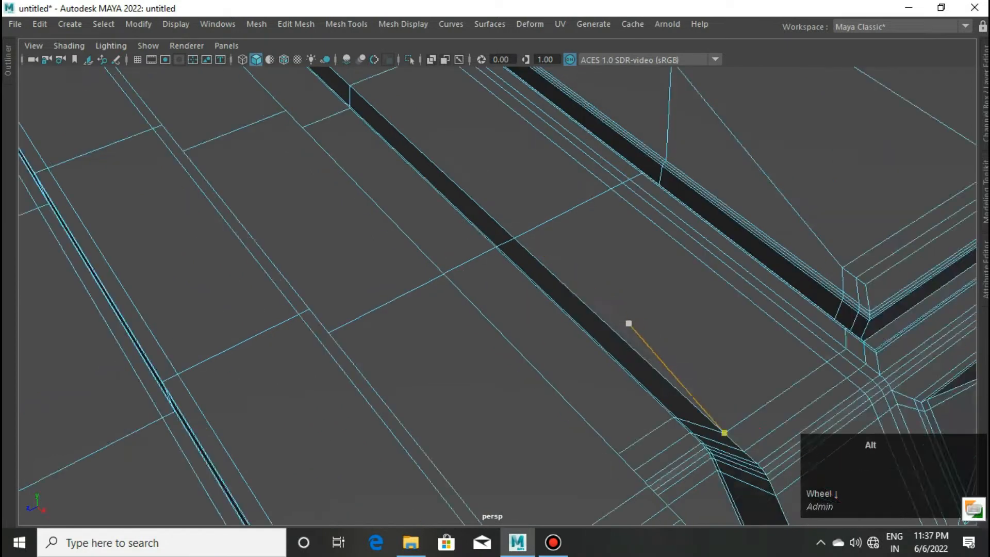
pyautogui.keyDown('alt'); pyautogui.moveTo(627, 322); pyautogui.dragTo(438, 310); pyautogui.keyUp('alt')
pyautogui.keyDown('alt'); pyautogui.moveTo(439, 310); pyautogui.dragTo(484, 268, button='middle'); pyautogui.keyUp('alt')
pyautogui.scroll(3, 498, 250)
# - Bevel the groove's edge loops with a fraction of 0.93 and 3 segments
pyautogui.moveTo(475, 247); pyautogui.dragTo(480, 201, button='right')
pyautogui.click(516, 208)
pyautogui.hotkey('ctrl', 'b')
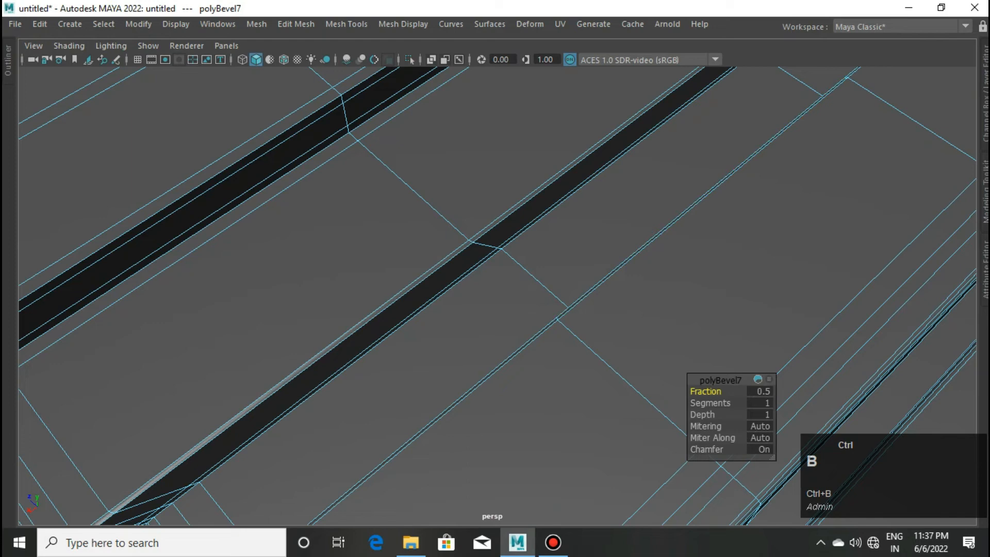
pyautogui.keyDown('ctrl'); pyautogui.click(706, 392); pyautogui.keyUp('ctrl')
pyautogui.keyDown('ctrl'); pyautogui.moveTo(703, 392); pyautogui.dragTo(728, 391); pyautogui.keyUp('ctrl')
pyautogui.click(760, 403)
pyautogui.write('3')
pyautogui.press('Return')
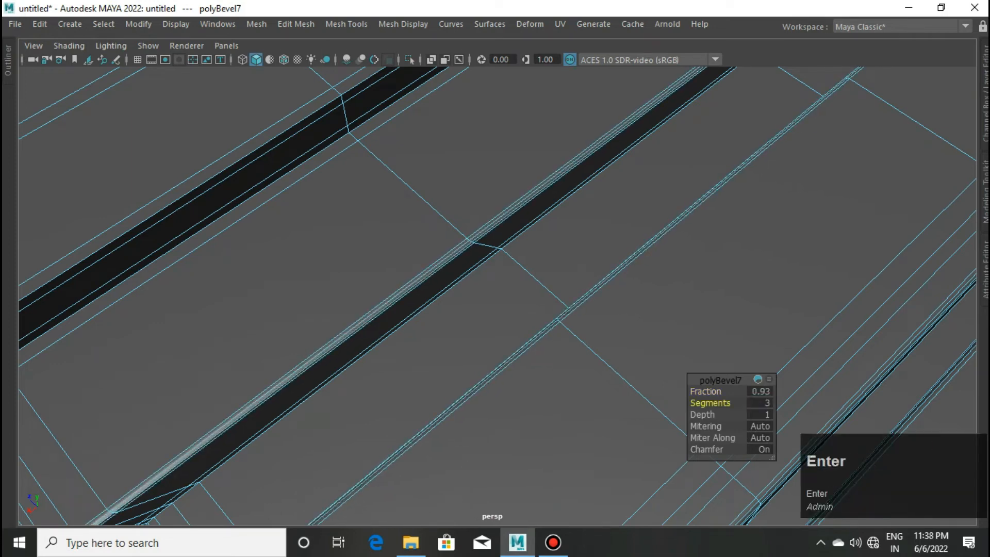
# - Insert a supporting edge loop with Multi-Cut across the end of the elongated recess above the handle
pyautogui.scroll(-5, 498, 297)
pyautogui.press('3')
pyautogui.moveTo(552, 187); pyautogui.dragTo(591, 158, button='right')
pyautogui.click(665, 85)
pyautogui.keyDown('alt'); pyautogui.moveTo(582, 222); pyautogui.dragTo(707, 237); pyautogui.keyUp('alt')
pyautogui.click(706, 243)
pyautogui.press('f')
pyautogui.press('1')
pyautogui.scroll(2, 497, 296)
pyautogui.scroll(2, 287, 157)
pyautogui.keyDown('shift'); pyautogui.moveTo(287, 156); pyautogui.dragTo(222, 160, button='right'); pyautogui.keyUp('shift')
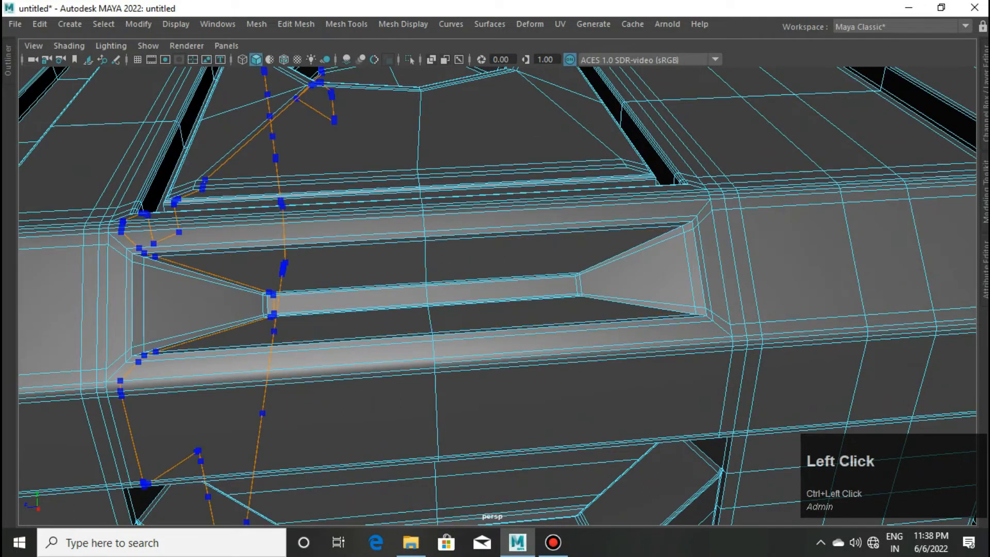
pyautogui.press('q')
# - Rotate the round recess's vertices in the top view to align its corners with the panel's centre lines
pyautogui.press('3')
pyautogui.scroll(-4, 475, 141)
pyautogui.moveTo(475, 141); pyautogui.dragTo(542, 123, button='right')
pyautogui.moveTo(464, 141); pyautogui.dragTo(397, 142, button='right')
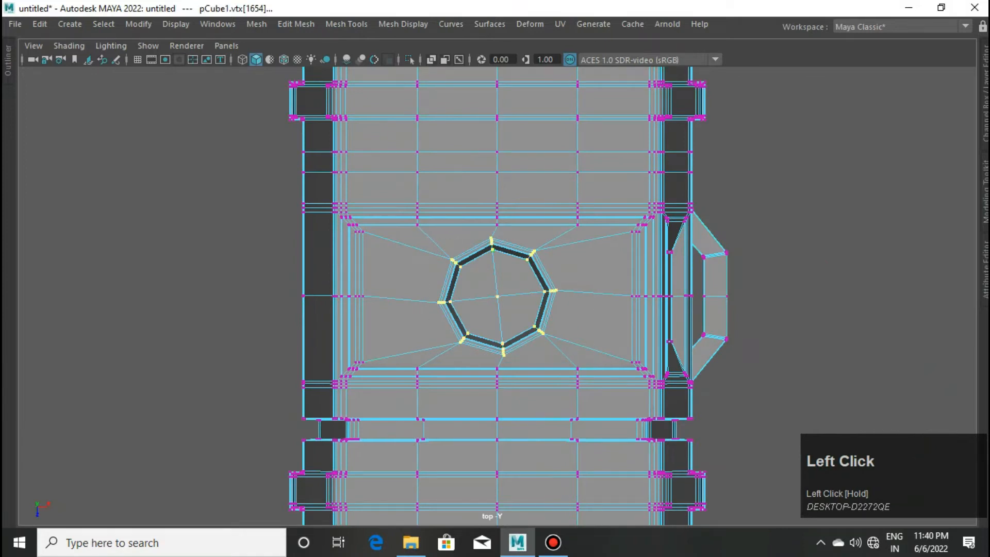
pyautogui.scroll(2, 498, 296)
pyautogui.press('e')
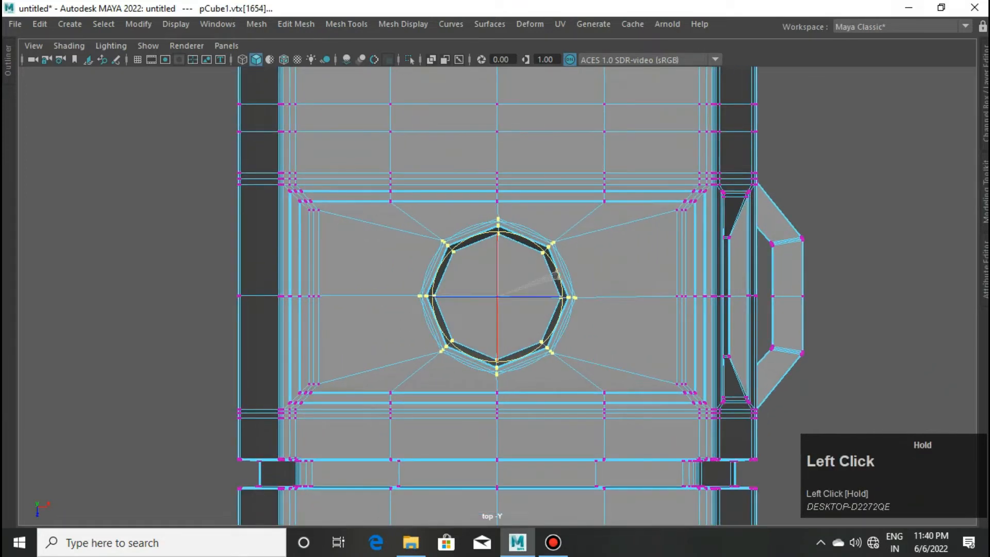
# - Select all faces on the half of the case without the new groove and delete them
pyautogui.moveTo(605, 142); pyautogui.dragTo(605, 103, button='right')
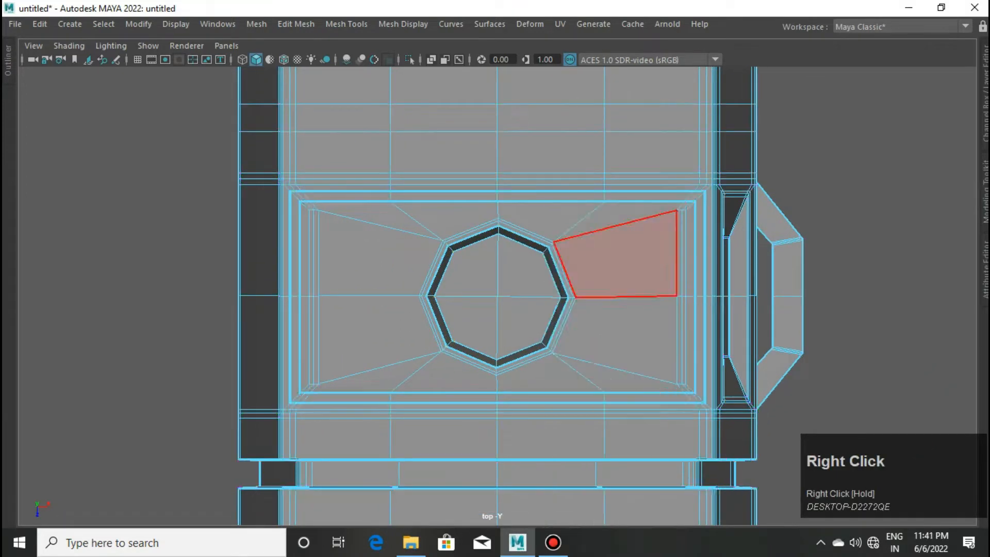
pyautogui.scroll(3, 516, 217)
pyautogui.moveTo(672, 263); pyautogui.dragTo(672, 263)
pyautogui.press('space')
pyautogui.press('space')
pyautogui.scroll(-3, 660, 304)
pyautogui.keyDown('alt'); pyautogui.moveTo(660, 305); pyautogui.dragTo(603, 206); pyautogui.keyUp('alt')
pyautogui.scroll(2, 598, 212)
pyautogui.keyDown('alt'); pyautogui.moveTo(654, 242); pyautogui.dragTo(658, 191); pyautogui.keyUp('alt')
pyautogui.click(640, 124)
pyautogui.scroll(4, 443, 227)
pyautogui.moveTo(443, 227)
pyautogui.keyDown('alt'); pyautogui.mouseDown()
pyautogui.moveTo(443, 324)
pyautogui.moveTo(473, 320)
pyautogui.moveTo(430, 239)
pyautogui.mouseUp(); pyautogui.keyUp('alt')
pyautogui.scroll(-3, 473, 321)
pyautogui.scroll(-3, 508, 263)
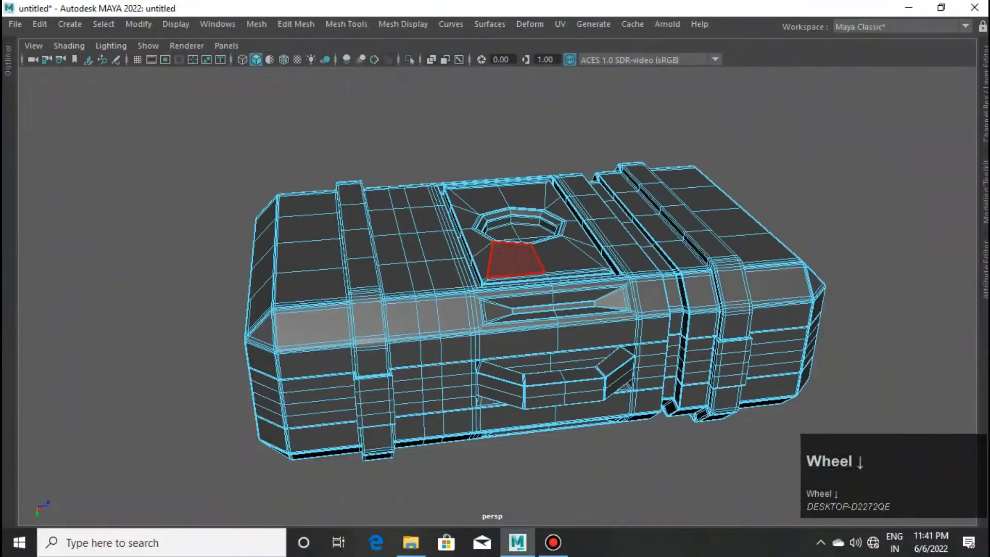
pyautogui.keyDown('alt'); pyautogui.moveTo(508, 263); pyautogui.dragTo(484, 232); pyautogui.keyUp('alt')
pyautogui.hotkey('ctrl', 'z')
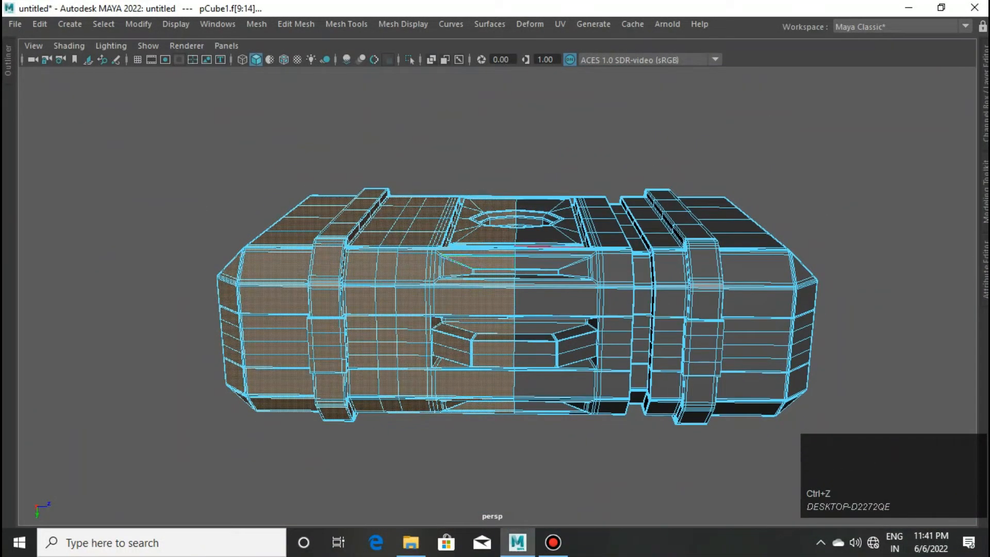
pyautogui.press('Delete')
# - Mirror the remaining half across the world Z axis with merged borders, and preview the complete case smoothed
pyautogui.scroll(3, 515, 258)
pyautogui.keyDown('alt'); pyautogui.moveTo(516, 258); pyautogui.dragTo(531, 309); pyautogui.keyUp('alt')
pyautogui.moveTo(634, 319); pyautogui.dragTo(675, 289, button='right')
pyautogui.keyDown('shift'); pyautogui.moveTo(591, 157); pyautogui.dragTo(546, 323, button='right'); pyautogui.keyUp('shift')
pyautogui.click(799, 426)
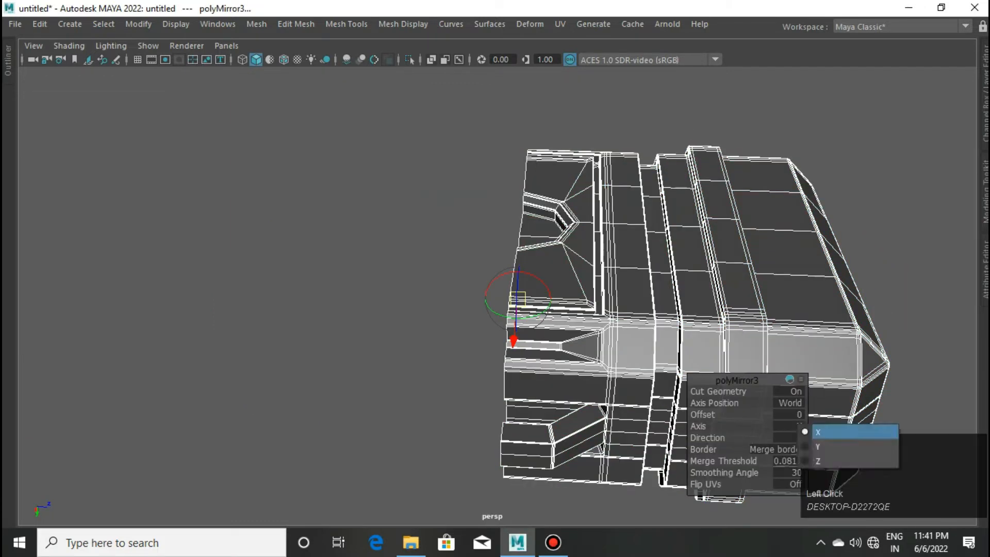
pyautogui.click(803, 438)
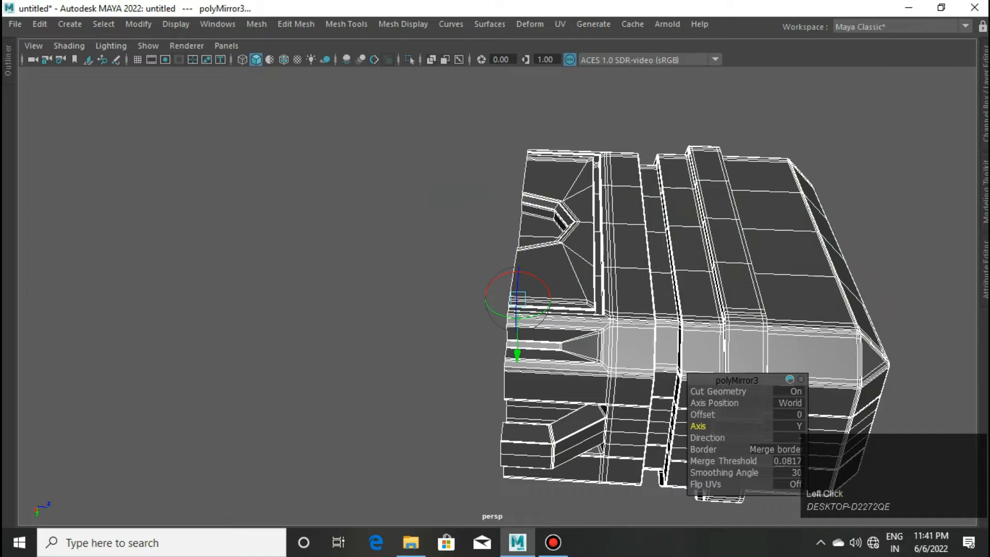
pyautogui.click(798, 437)
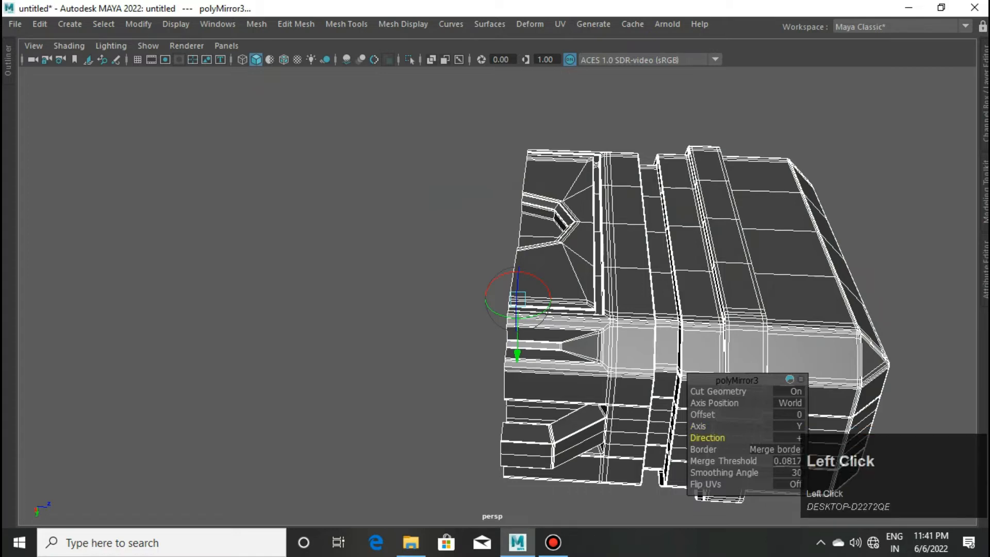
pyautogui.click(798, 437)
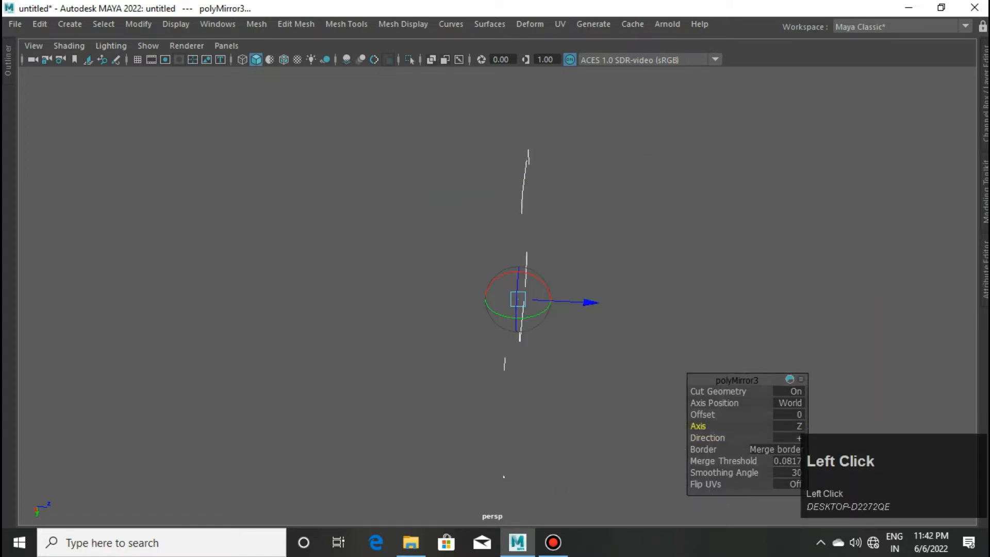
pyautogui.press('q')
pyautogui.click(722, 495)
pyautogui.keyDown('alt'); pyautogui.moveTo(691, 444); pyautogui.dragTo(649, 351); pyautogui.keyUp('alt')
pyautogui.click(608, 320)
pyautogui.press('3')
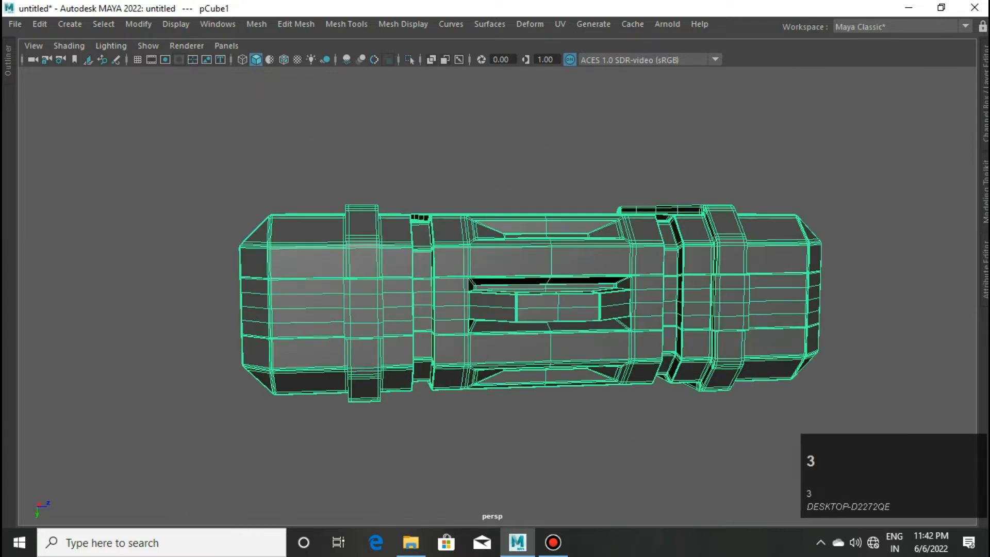
# - Inspect the smoothed case around the handle side and return to the unsmoothed display
pyautogui.keyDown('alt'); pyautogui.moveTo(608, 319); pyautogui.dragTo(644, 402); pyautogui.keyUp('alt')
pyautogui.click(650, 443)
pyautogui.keyDown('alt'); pyautogui.moveTo(650, 444); pyautogui.dragTo(539, 354); pyautogui.keyUp('alt')
pyautogui.scroll(5, 588, 330)
pyautogui.click(588, 330)
pyautogui.press('1')
pyautogui.scroll(-3, 588, 330)
# - Try to bevel the case's horizontal centre edge loop in the front view with a fraction of 0.02
pyautogui.press('space')
pyautogui.moveTo(524, 143); pyautogui.dragTo(578, 164, button='right')
pyautogui.click(538, 296)
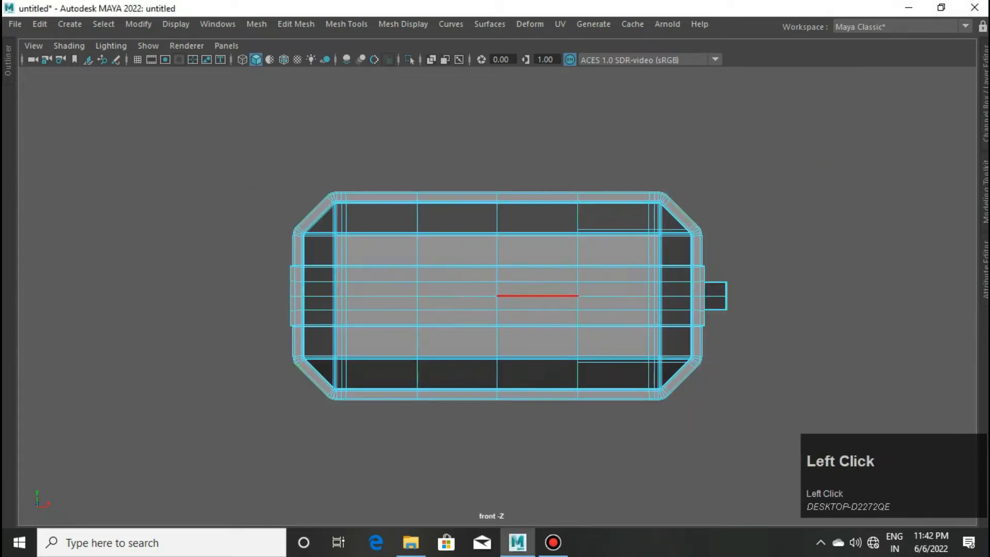
pyautogui.scroll(2, 538, 296)
pyautogui.moveTo(552, 292); pyautogui.dragTo(484, 144, button='right')
pyautogui.keyDown('shift'); pyautogui.rightClick(615, 295); pyautogui.keyUp('shift')
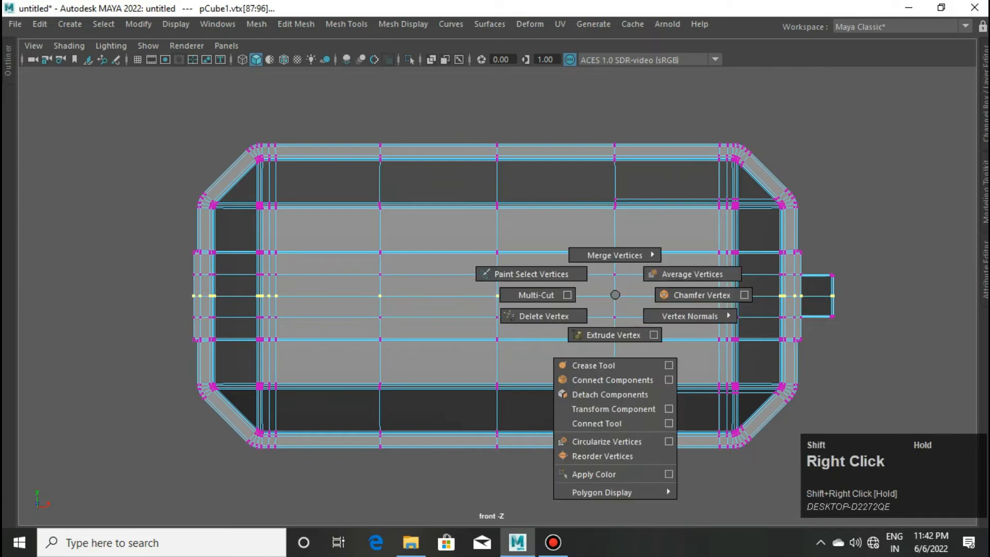
pyautogui.rightClick(615, 295)
pyautogui.moveTo(610, 165); pyautogui.dragTo(615, 143, button='right')
pyautogui.keyDown('ctrl'); pyautogui.moveTo(632, 292); pyautogui.dragTo(626, 213, button='right'); pyautogui.keyUp('ctrl')
pyautogui.keyDown('ctrl'); pyautogui.moveTo(165, 222); pyautogui.dragTo(101, 200); pyautogui.keyUp('ctrl')
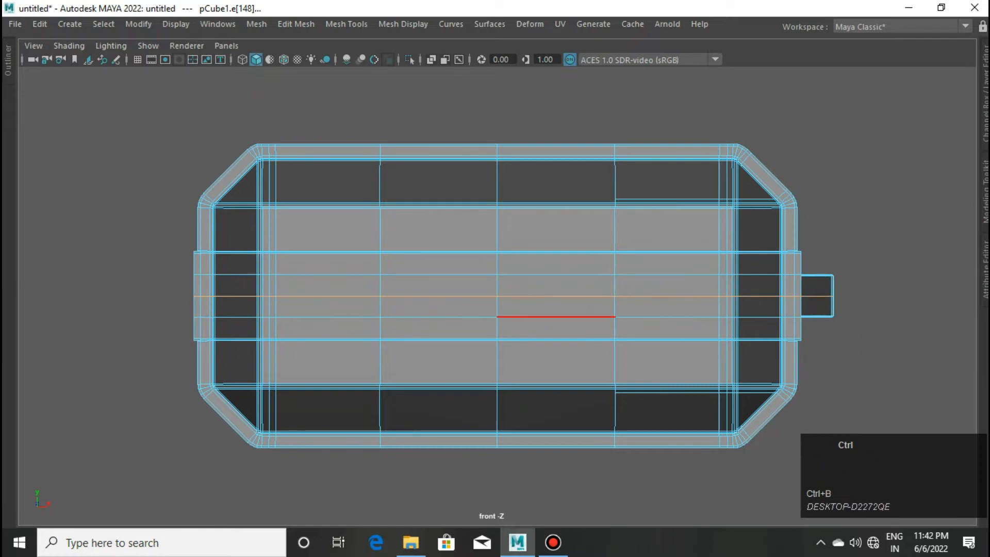
pyautogui.hotkey('ctrl', 'b')
pyautogui.keyDown('ctrl'); pyautogui.moveTo(705, 392); pyautogui.dragTo(703, 392); pyautogui.keyUp('ctrl')
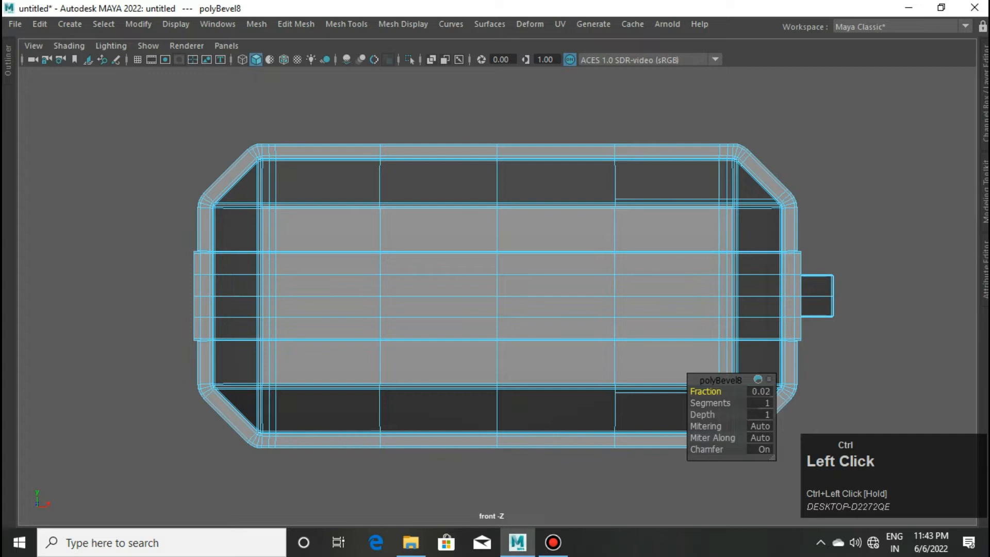
pyautogui.hotkey('ctrl', 'z')
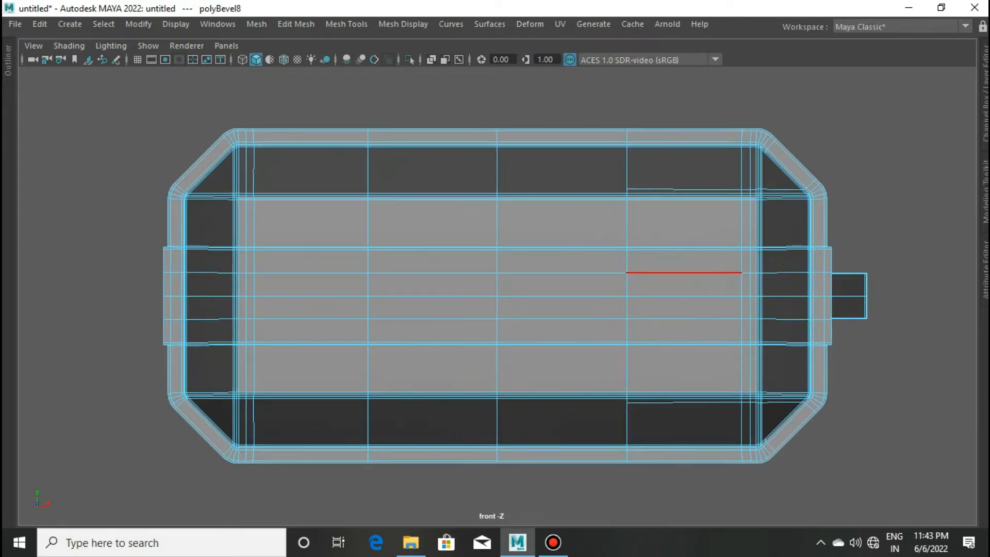
pyautogui.press('space')
pyautogui.press('space')
pyautogui.keyDown('alt'); pyautogui.moveTo(722, 315); pyautogui.dragTo(751, 347); pyautogui.keyUp('alt')
pyautogui.moveTo(672, 151); pyautogui.dragTo(743, 122, button='right')
pyautogui.click(742, 122)
pyautogui.scroll(4, 671, 248)
pyautogui.click(670, 247)
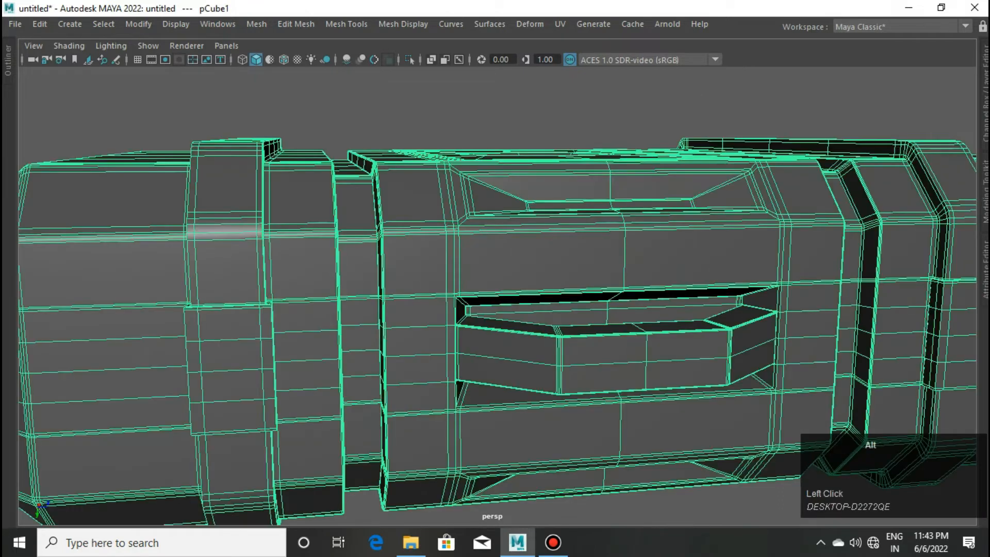
pyautogui.keyDown('alt'); pyautogui.moveTo(670, 248); pyautogui.dragTo(676, 206); pyautogui.keyUp('alt')
pyautogui.scroll(4, 670, 248)
pyautogui.scroll(-1, 670, 248)
pyautogui.keyDown('shift'); pyautogui.moveTo(665, 240); pyautogui.dragTo(648, 219, button='right'); pyautogui.keyUp('shift')
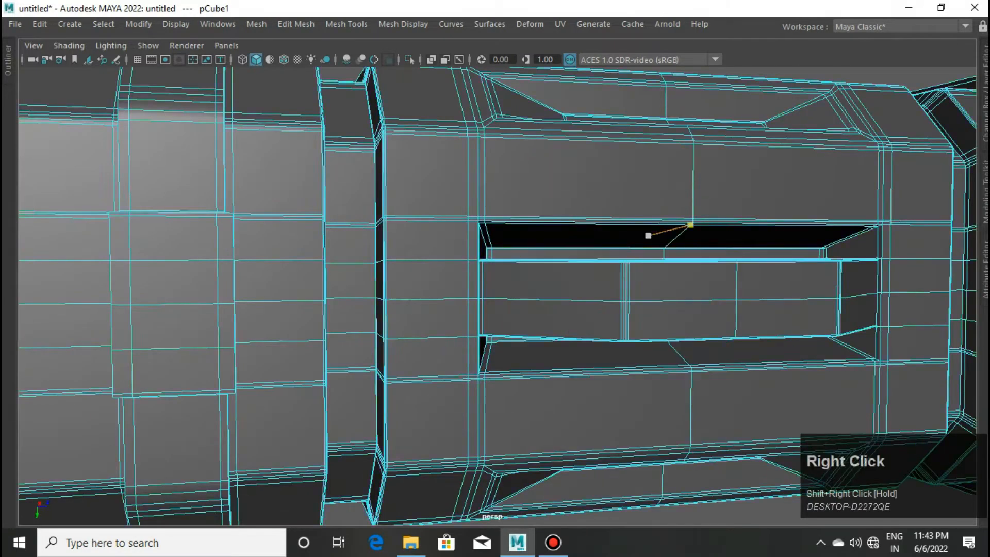
pyautogui.scroll(3, 648, 234)
pyautogui.scroll(-6, 812, 284)
pyautogui.keyDown('ctrl'); pyautogui.scroll(1, 665, 319); pyautogui.keyUp('ctrl')
pyautogui.moveTo(649, 284); pyautogui.dragTo(722, 122, button='right')
pyautogui.click(626, 289)
# - In the front view, add an edge loop on each side of the horizontal centre line and scale them vertically closer together
pyautogui.press('space')
pyautogui.moveTo(607, 298); pyautogui.dragTo(607, 339, button='right')
pyautogui.moveTo(333, 146); pyautogui.dragTo(333, 103, button='right')
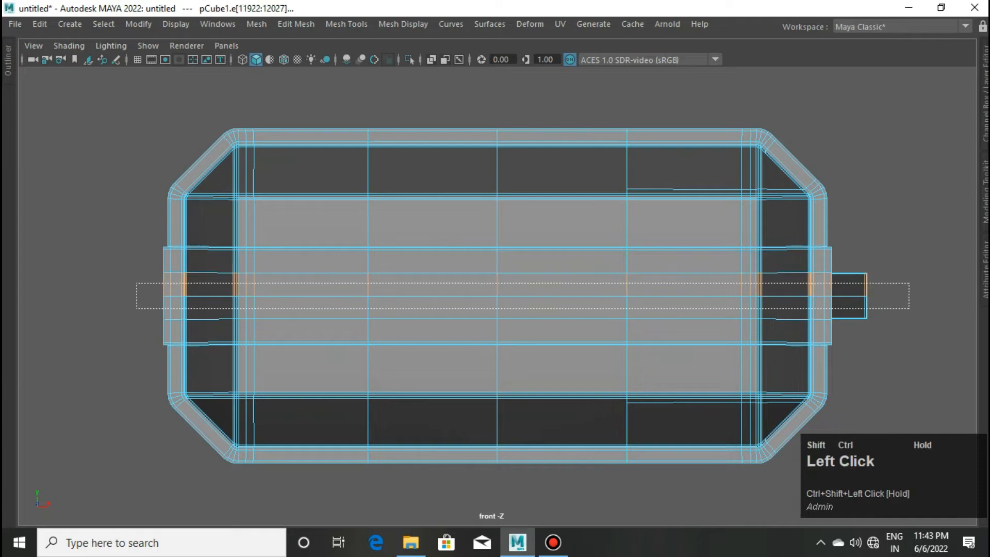
pyautogui.keyDown('ctrl'); pyautogui.keyDown('shift'); pyautogui.moveTo(685, 270); pyautogui.dragTo(670, 481, button='right'); pyautogui.keyUp('shift'); pyautogui.keyUp('ctrl')
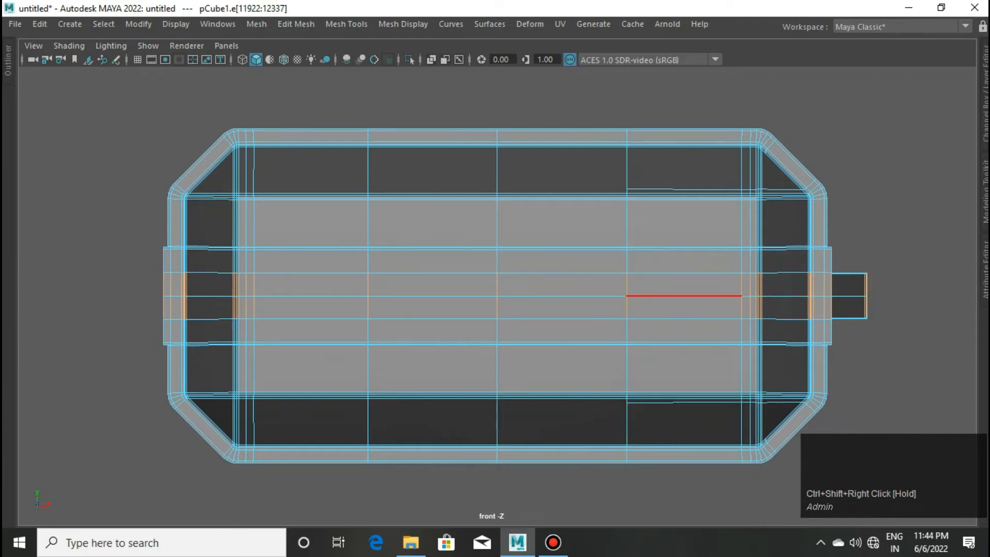
pyautogui.moveTo(871, 281); pyautogui.dragTo(942, 121, button='right')
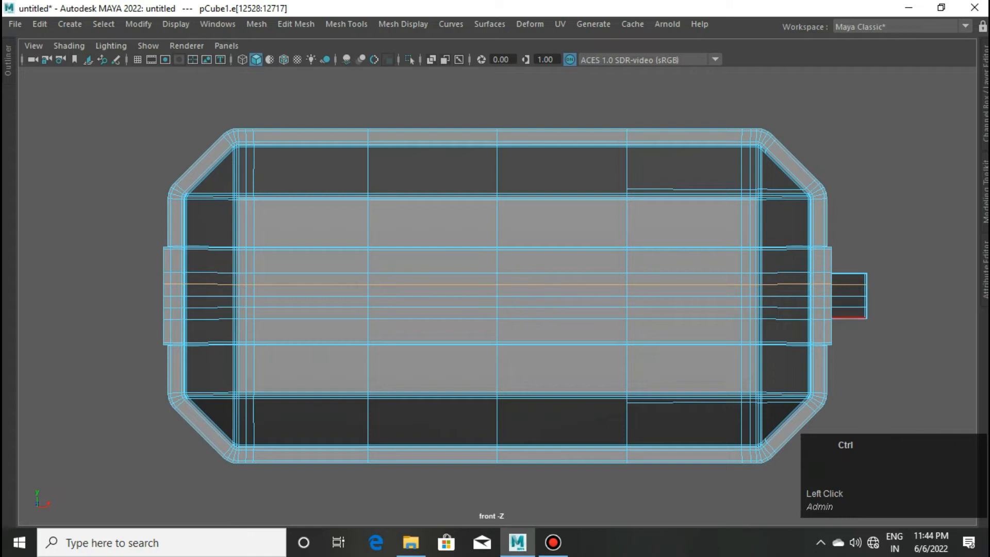
pyautogui.moveTo(515, 231); pyautogui.dragTo(515, 267)
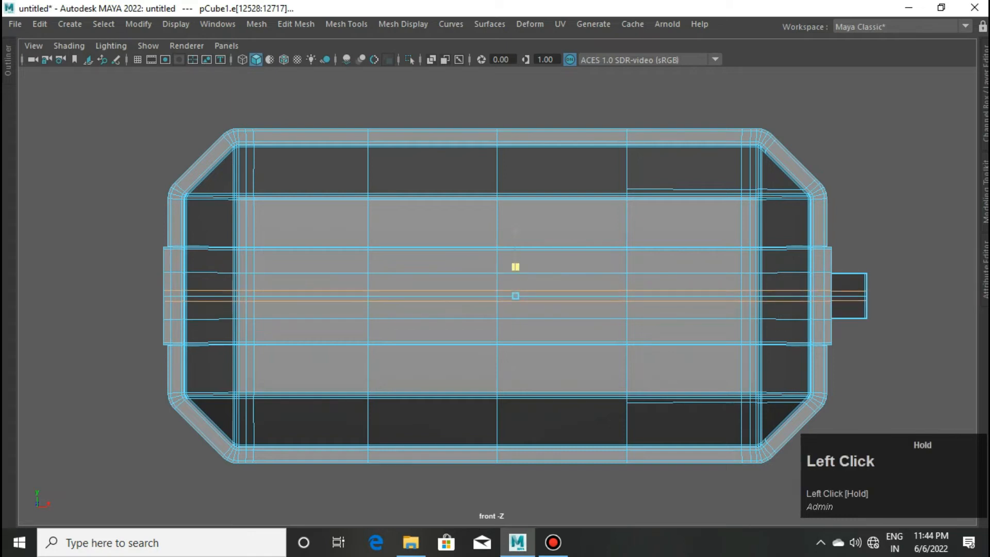
# - Extrude the narrow face band along the horizontal centre line inward to form a groove around the case
pyautogui.moveTo(864, 142); pyautogui.dragTo(864, 187, button='right')
pyautogui.moveTo(150, 298); pyautogui.dragTo(148, 299)
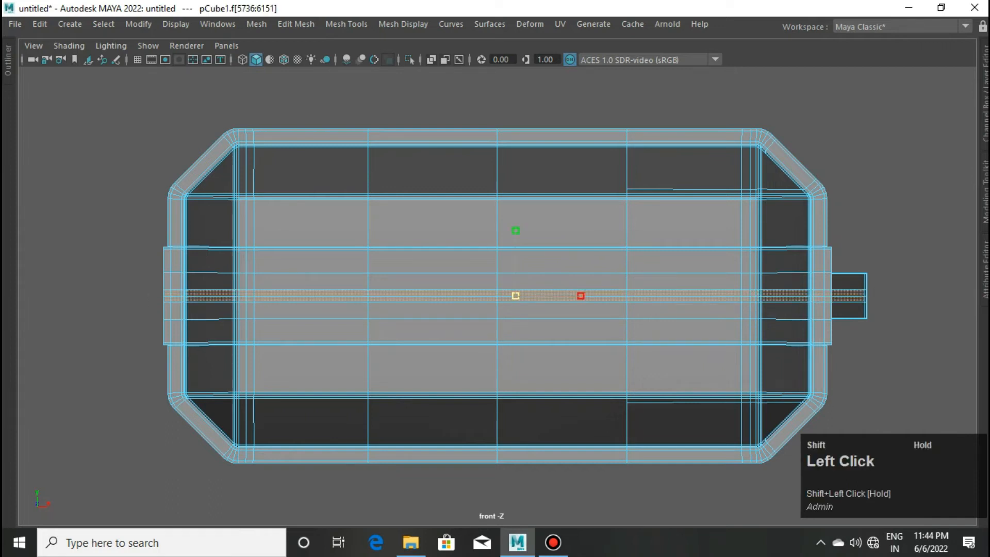
pyautogui.scroll(2, 498, 295)
pyautogui.hotkey('ctrl', 'e')
pyautogui.press('space')
pyautogui.moveTo(630, 274); pyautogui.dragTo(629, 232, button='middle')
pyautogui.keyDown('alt'); pyautogui.moveTo(670, 335); pyautogui.dragTo(786, 330); pyautogui.keyUp('alt')
pyautogui.scroll(3, 583, 299)
pyautogui.moveTo(559, 280); pyautogui.dragTo(555, 280)
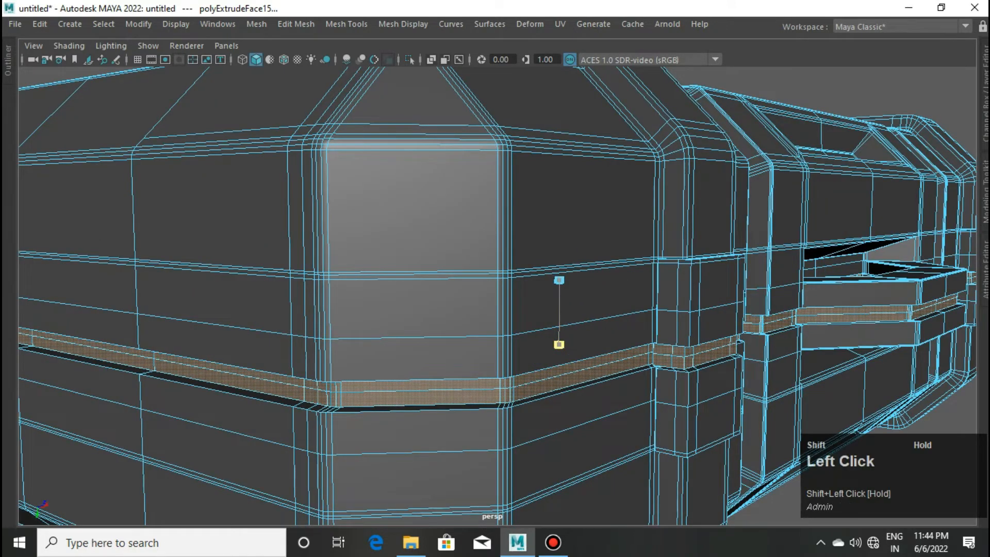
# - Extrude the centre groove's floor faces once more by a small amount to add a supporting ring
pyautogui.hotkey('ctrl', 'e')
pyautogui.scroll(3, 559, 330)
pyautogui.moveTo(571, 342); pyautogui.dragTo(636, 356)
pyautogui.scroll(-3, 571, 339)
# - Insert supporting edge loops with Multi-Cut just inside and just outside the centre groove's lower edge
pyautogui.keyDown('shift'); pyautogui.moveTo(527, 258); pyautogui.dragTo(477, 225, button='right'); pyautogui.keyUp('shift')
pyautogui.scroll(3, 460, 409)
pyautogui.keyDown('alt'); pyautogui.moveTo(460, 409); pyautogui.dragTo(536, 335); pyautogui.keyUp('alt')
pyautogui.click(633, 278)
pyautogui.keyDown('alt'); pyautogui.moveTo(605, 180); pyautogui.dragTo(578, 243); pyautogui.keyUp('alt')
pyautogui.scroll(-3, 578, 243)
pyautogui.keyDown('alt'); pyautogui.moveTo(464, 258); pyautogui.dragTo(526, 330, button='middle'); pyautogui.keyUp('alt')
pyautogui.scroll(4, 526, 330)
pyautogui.keyDown('alt'); pyautogui.moveTo(526, 330); pyautogui.dragTo(511, 415); pyautogui.keyUp('alt')
pyautogui.keyDown('ctrl'); pyautogui.click(510, 419); pyautogui.keyUp('ctrl')
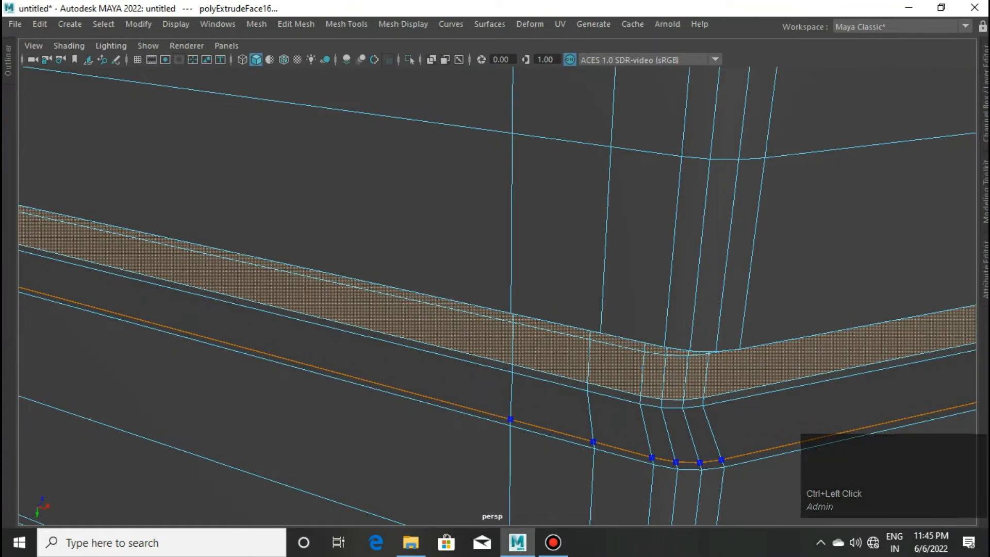
pyautogui.scroll(-1, 703, 462)
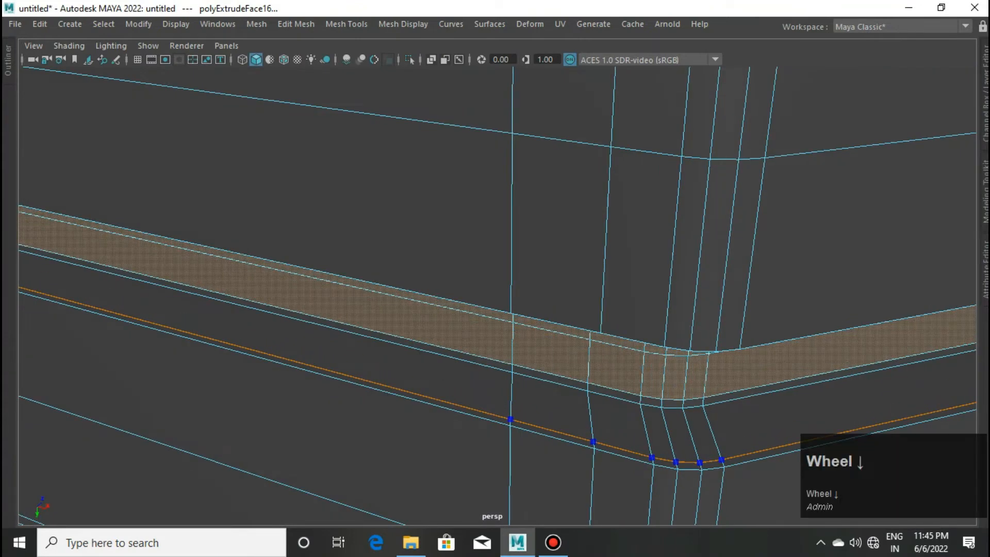
pyautogui.scroll(1, 613, 395)
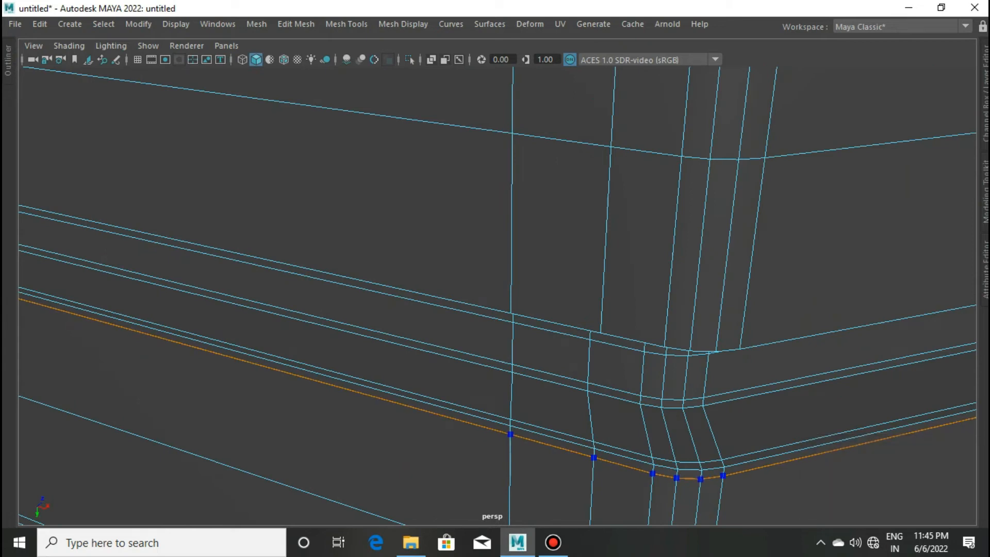
# - Insert supporting edge loops along the centre groove's upper wall and outer edge, and preview the whole case smoothed
pyautogui.scroll(-4, 704, 402)
pyautogui.keyDown('alt'); pyautogui.moveTo(629, 319); pyautogui.dragTo(805, 309, button='middle'); pyautogui.keyUp('alt')
pyautogui.moveTo(722, 330)
pyautogui.keyDown('alt'); pyautogui.mouseDown()
pyautogui.moveTo(686, 237)
pyautogui.moveTo(686, 320)
pyautogui.mouseUp(); pyautogui.keyUp('alt')
pyautogui.keyDown('alt'); pyautogui.moveTo(685, 320); pyautogui.dragTo(691, 444, button='middle'); pyautogui.keyUp('alt')
pyautogui.keyDown('alt'); pyautogui.moveTo(691, 444); pyautogui.dragTo(619, 289); pyautogui.keyUp('alt')
pyautogui.keyDown('alt'); pyautogui.moveTo(619, 289); pyautogui.dragTo(561, 185, button='middle'); pyautogui.keyUp('alt')
pyautogui.keyDown('alt'); pyautogui.scroll(3, 651, 373); pyautogui.keyUp('alt')
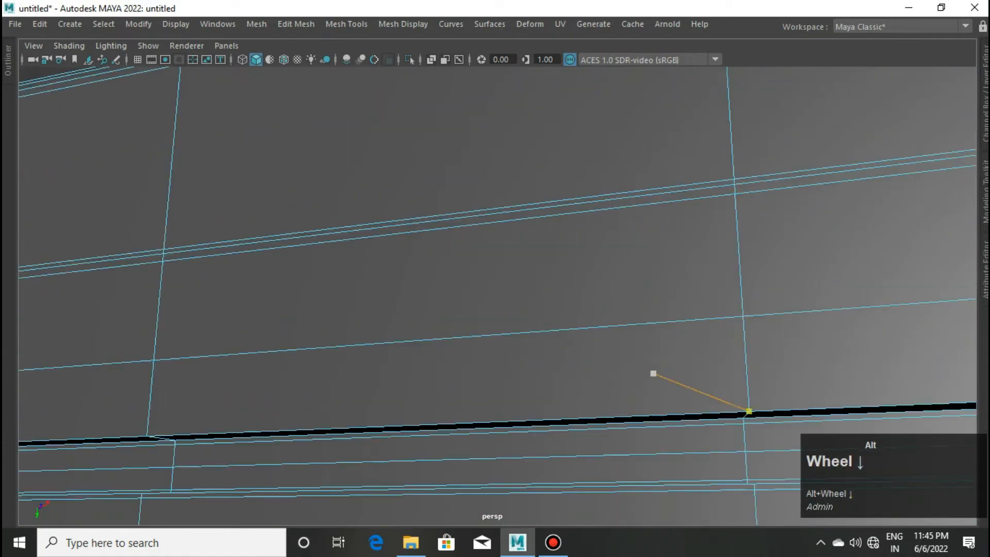
pyautogui.keyDown('alt'); pyautogui.moveTo(652, 374); pyautogui.dragTo(623, 322); pyautogui.keyUp('alt')
pyautogui.keyDown('ctrl'); pyautogui.scroll(3, 624, 322); pyautogui.keyUp('ctrl')
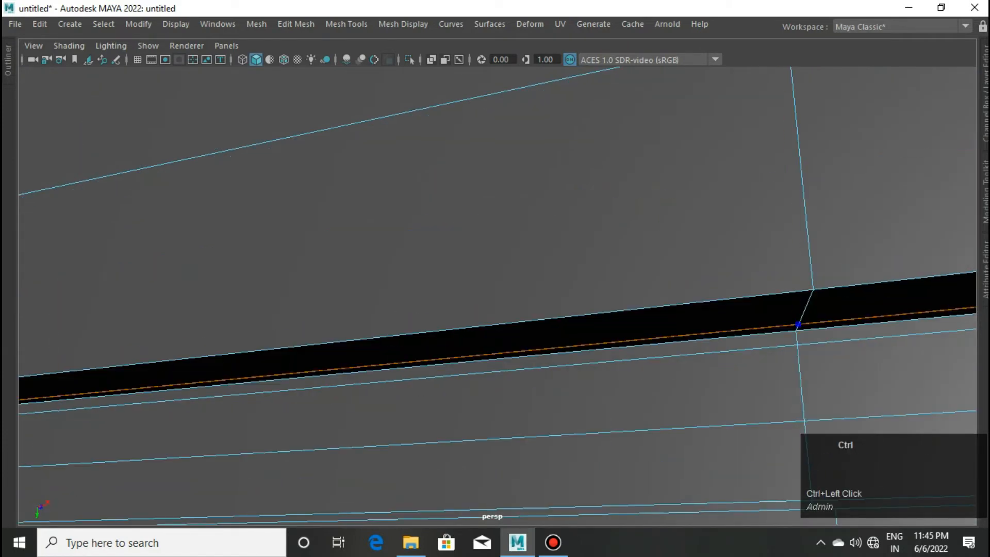
pyautogui.keyDown('ctrl'); pyautogui.click(798, 323); pyautogui.keyUp('ctrl')
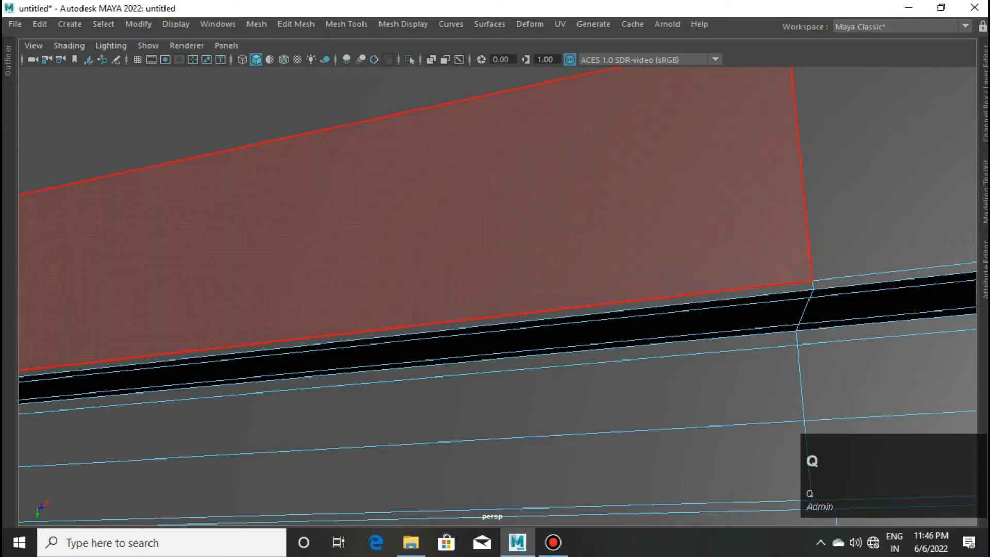
pyautogui.scroll(-10, 494, 289)
pyautogui.press('3')
pyautogui.moveTo(793, 155); pyautogui.dragTo(846, 124, button='right')
pyautogui.click(835, 134)
pyautogui.keyDown('alt'); pyautogui.moveTo(805, 170); pyautogui.dragTo(696, 309); pyautogui.keyUp('alt')
pyautogui.scroll(-2, 727, 263)
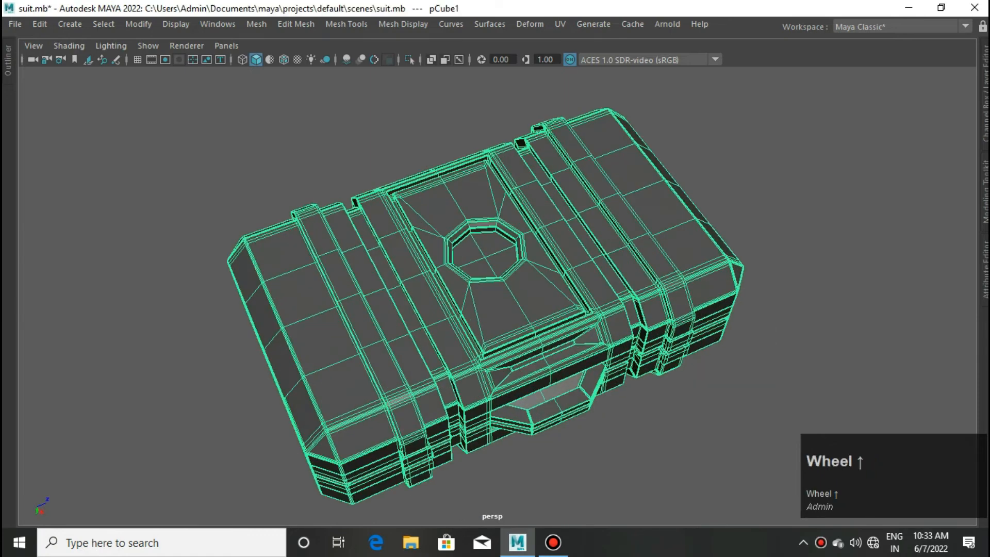
# - Insert an edge loop around the case midway across the end section outside one strap
pyautogui.keyDown('shift'); pyautogui.moveTo(390, 156); pyautogui.dragTo(383, 206, button='right'); pyautogui.keyUp('shift')
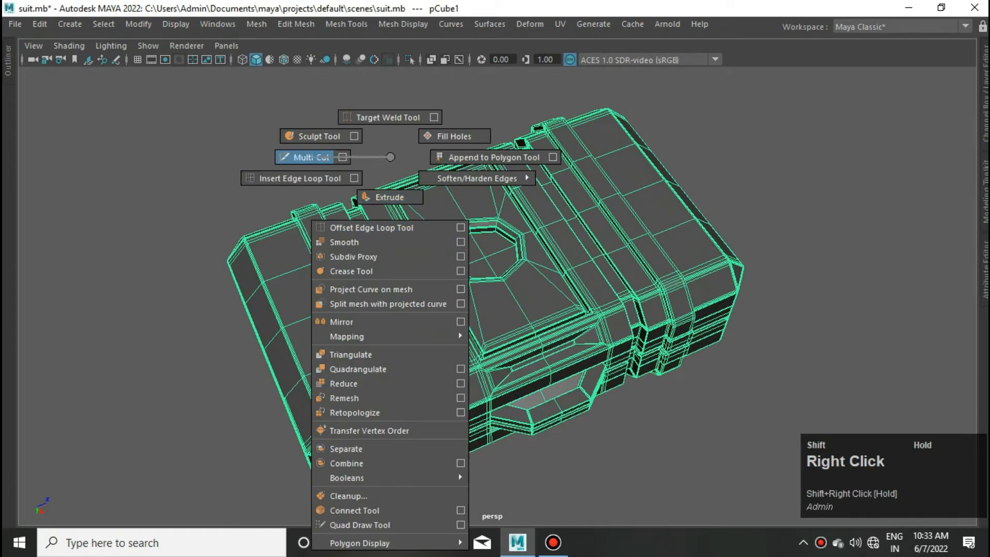
pyautogui.keyDown('shift'); pyautogui.moveTo(330, 157); pyautogui.dragTo(309, 157, button='right'); pyautogui.keyUp('shift')
pyautogui.keyDown('alt'); pyautogui.moveTo(311, 317); pyautogui.dragTo(286, 250); pyautogui.keyUp('alt')
pyautogui.moveTo(282, 129); pyautogui.dragTo(282, 86, button='right')
pyautogui.click(298, 195)
pyautogui.keyDown('shift'); pyautogui.doubleClick(299, 216); pyautogui.keyUp('shift')
pyautogui.keyDown('alt'); pyautogui.moveTo(304, 217); pyautogui.dragTo(304, 278); pyautogui.keyUp('alt')
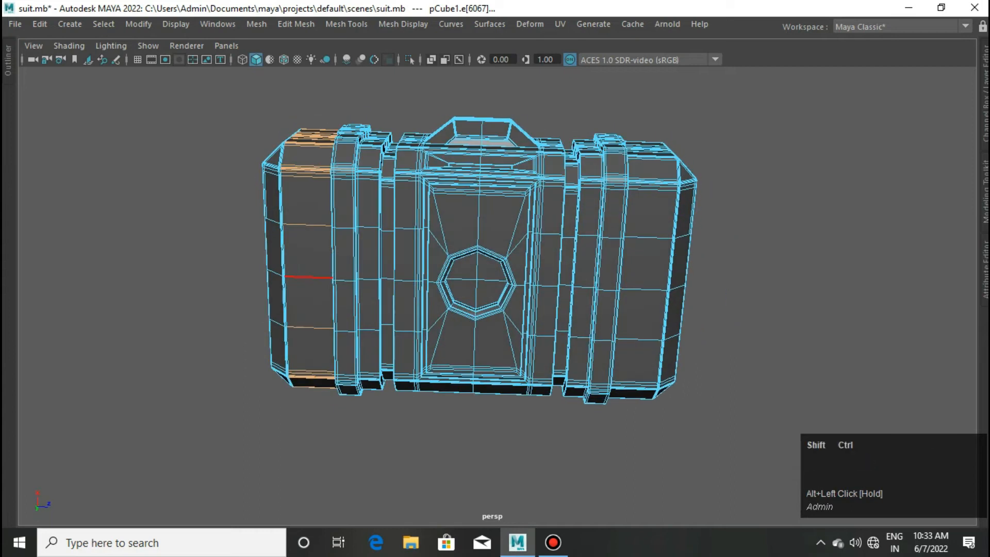
pyautogui.keyDown('shift'); pyautogui.moveTo(312, 200); pyautogui.dragTo(309, 240, button='right'); pyautogui.keyUp('shift')
pyautogui.keyDown('shift'); pyautogui.moveTo(305, 343); pyautogui.dragTo(301, 408, button='right'); pyautogui.keyUp('shift')
# - Bevel the end section's middle edge loop with a fraction of 0.5 to make a face strip
pyautogui.keyDown('alt'); pyautogui.moveTo(477, 221); pyautogui.dragTo(461, 330); pyautogui.keyUp('alt')
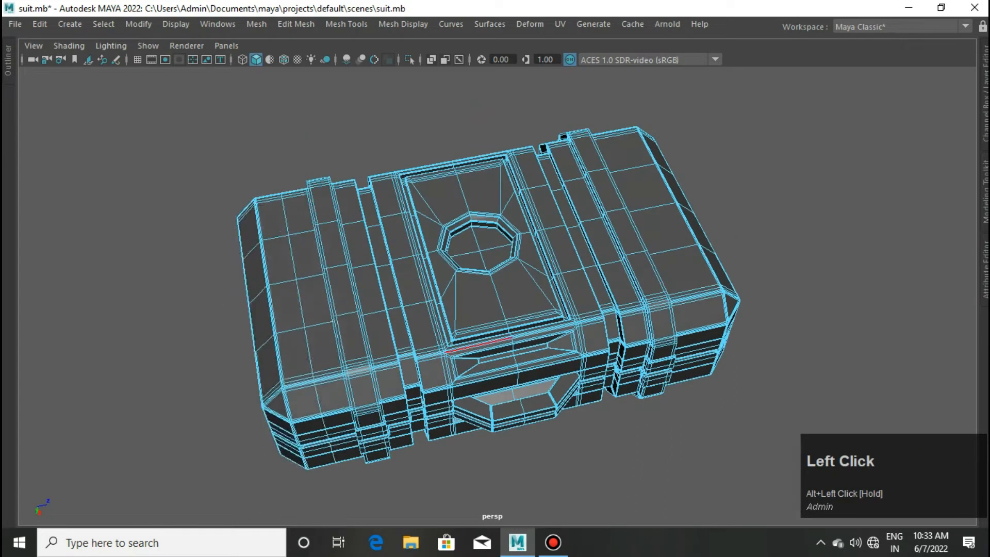
pyautogui.moveTo(276, 142); pyautogui.dragTo(277, 101, button='right')
pyautogui.scroll(1, 309, 318)
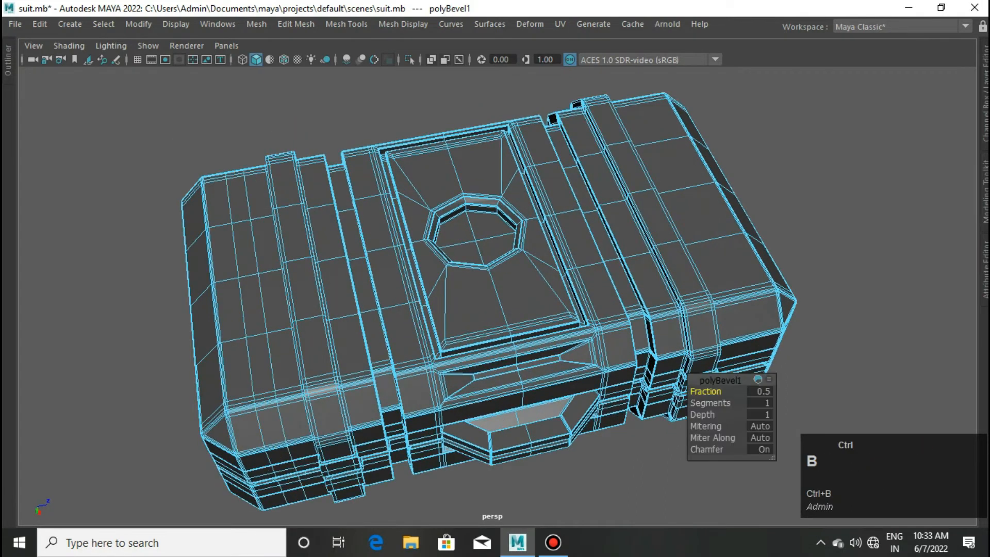
# - Try to extrude the narrow face strip around the end section, and undo the extrusion
pyautogui.rightClick(261, 141)
pyautogui.click(260, 181)
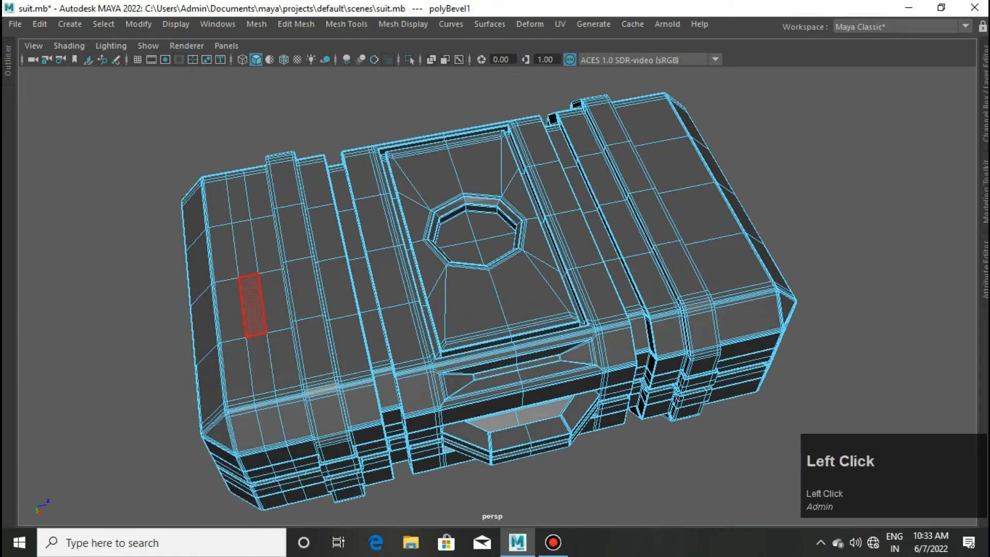
pyautogui.keyDown('shift'); pyautogui.doubleClick(245, 249); pyautogui.keyUp('shift')
pyautogui.click(253, 304)
pyautogui.keyDown('shift'); pyautogui.doubleClick(245, 248); pyautogui.keyUp('shift')
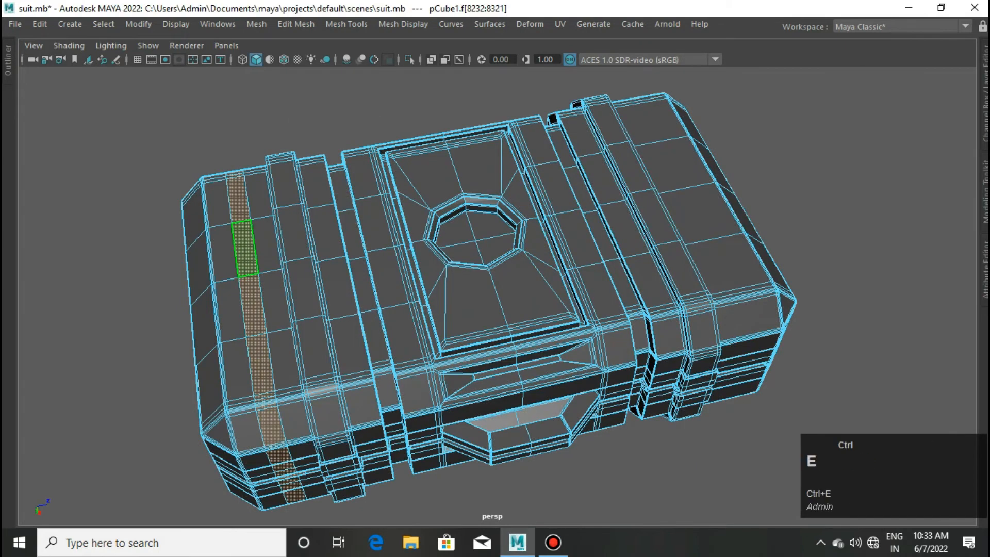
pyautogui.keyDown('alt'); pyautogui.moveTo(379, 364); pyautogui.dragTo(350, 241); pyautogui.keyUp('alt')
pyautogui.scroll(3, 320, 468)
pyautogui.scroll(-3, 320, 468)
pyautogui.press('space')
pyautogui.moveTo(376, 165); pyautogui.dragTo(367, 212, button='middle')
pyautogui.press('space')
pyautogui.moveTo(367, 212); pyautogui.dragTo(303, 192, button='middle')
pyautogui.scroll(8, 382, 195)
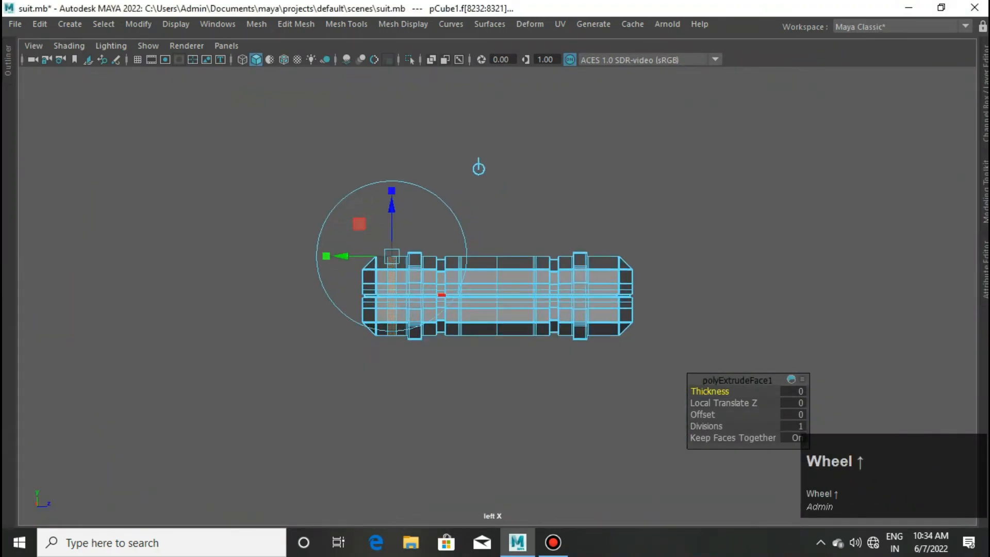
pyautogui.keyDown('alt'); pyautogui.moveTo(381, 195); pyautogui.dragTo(488, 182, button='middle'); pyautogui.keyUp('alt')
pyautogui.hotkey('ctrl', 'z')
pyautogui.hotkey('ctrl', 'z')
pyautogui.hotkey('ctrl', 'z')
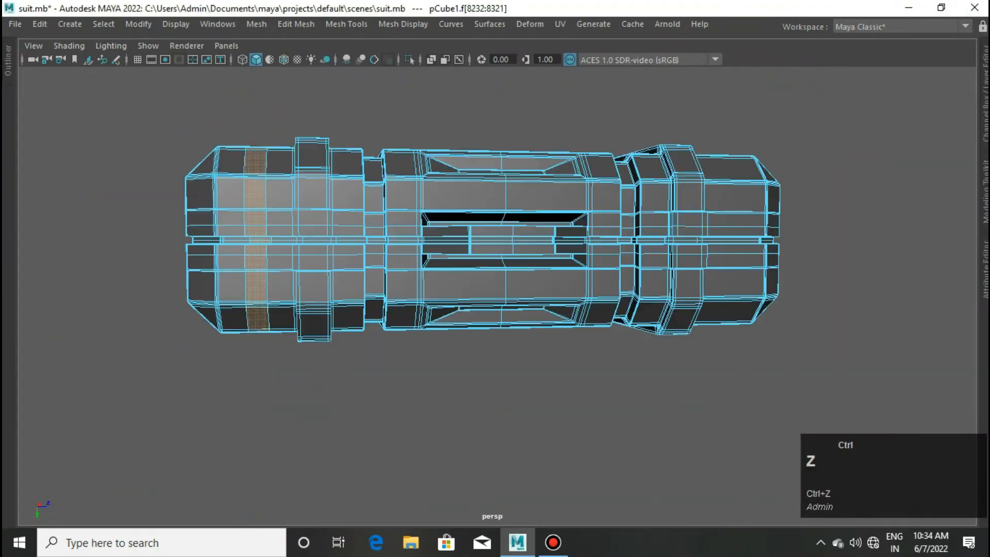
# - In the side view, move the vertex columns bounding the end section's face strip to adjust its width
pyautogui.moveTo(305, 100); pyautogui.dragTo(257, 104, button='right')
pyautogui.press('space')
pyautogui.moveTo(265, 129); pyautogui.dragTo(335, 130, button='middle')
pyautogui.scroll(5, 572, 219)
pyautogui.keyDown('alt'); pyautogui.moveTo(582, 220); pyautogui.dragTo(198, 171, button='middle'); pyautogui.keyUp('alt')
pyautogui.scroll(2, 198, 171)
pyautogui.moveTo(335, 82); pyautogui.dragTo(345, 107)
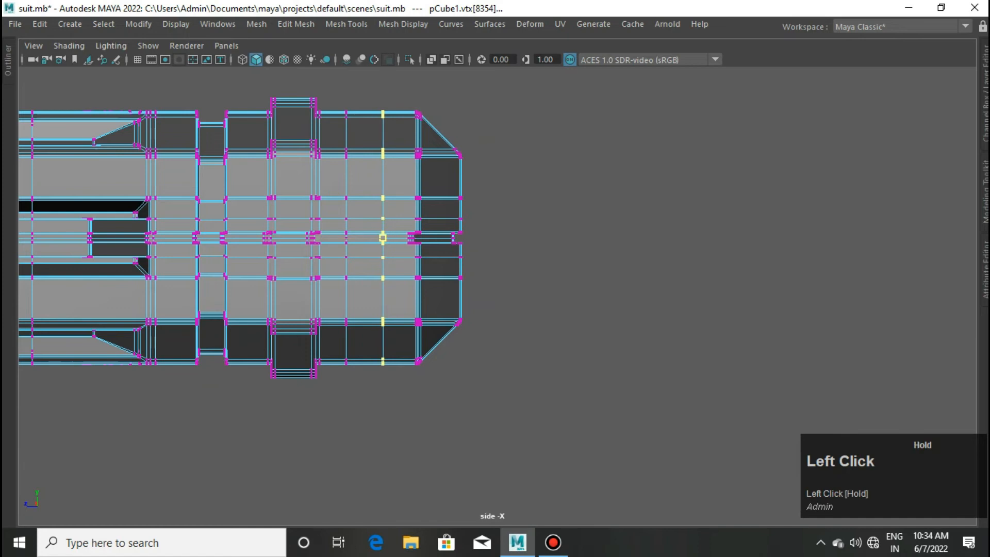
# - Extrude the face strip around the end section with a thickness of -0.1 to form a groove
pyautogui.press('space')
pyautogui.moveTo(532, 257); pyautogui.dragTo(532, 227, button='middle')
pyautogui.keyDown('alt'); pyautogui.moveTo(464, 196); pyautogui.dragTo(495, 258); pyautogui.keyUp('alt')
pyautogui.moveTo(378, 119); pyautogui.dragTo(379, 159, button='right')
pyautogui.click(271, 309)
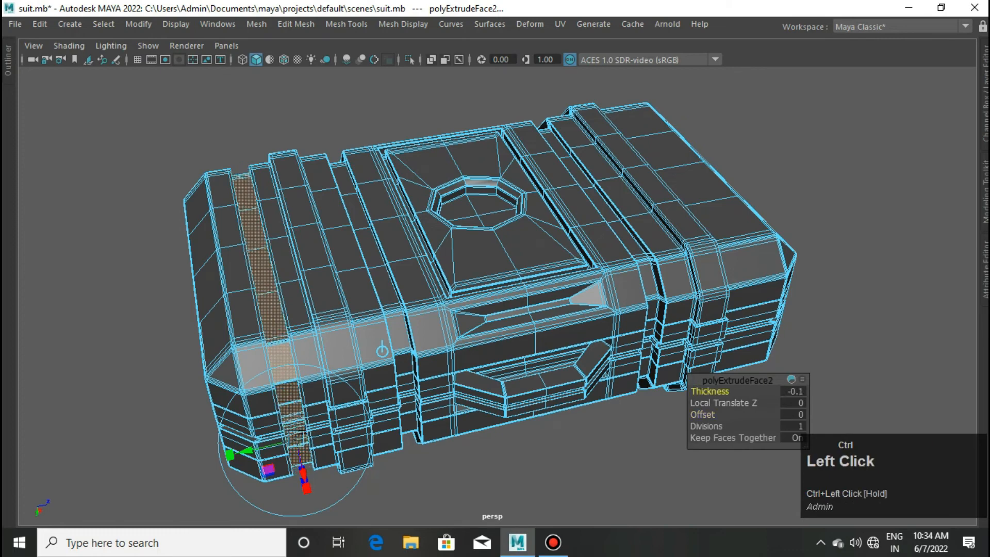
# - Insert supporting edge loops with Multi-Cut along the edges of the groove around the end section
pyautogui.scroll(1, 221, 200)
pyautogui.keyDown('alt'); pyautogui.moveTo(222, 200); pyautogui.dragTo(340, 188); pyautogui.keyUp('alt')
pyautogui.scroll(5, 347, 181)
pyautogui.keyDown('shift'); pyautogui.moveTo(347, 181); pyautogui.dragTo(274, 181, button='right'); pyautogui.keyUp('shift')
pyautogui.scroll(3, 310, 207)
pyautogui.keyDown('ctrl'); pyautogui.click(250, 180); pyautogui.keyUp('ctrl')
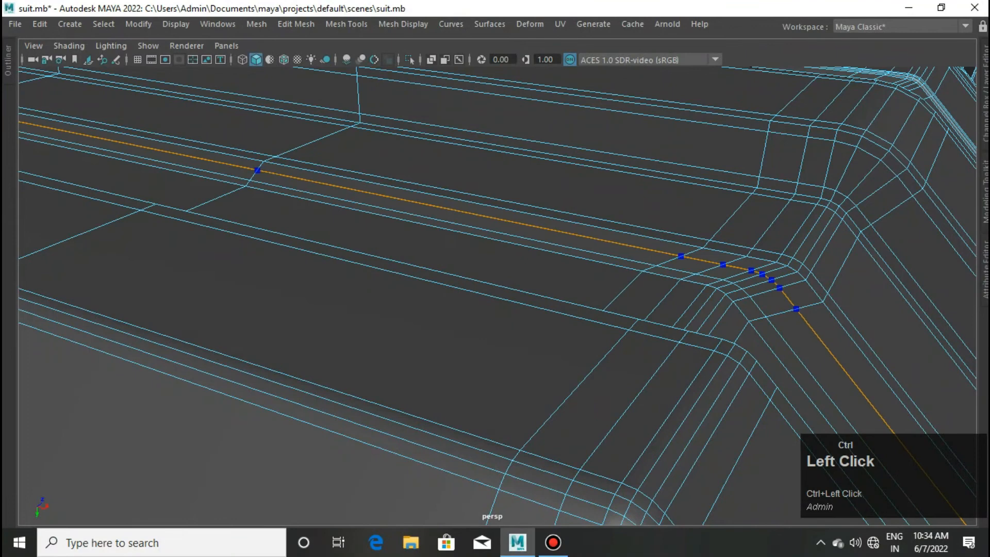
pyautogui.scroll(-5, 345, 181)
pyautogui.keyDown('alt'); pyautogui.moveTo(345, 180); pyautogui.dragTo(547, 226); pyautogui.keyUp('alt')
pyautogui.scroll(3, 515, 232)
pyautogui.keyDown('alt'); pyautogui.moveTo(516, 232); pyautogui.dragTo(464, 288, button='middle'); pyautogui.keyUp('alt')
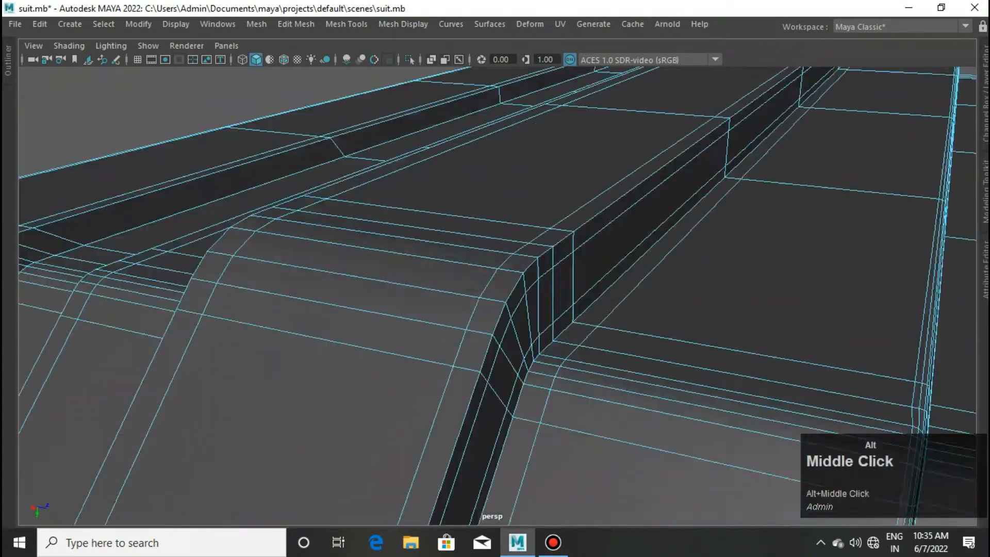
pyautogui.scroll(4, 501, 272)
# - Preview the case smoothed and examine the grooved end section
pyautogui.press('3')
pyautogui.scroll(-8, 498, 267)
pyautogui.moveTo(351, 193); pyautogui.dragTo(384, 167, button='right')
pyautogui.click(382, 170)
pyautogui.scroll(-3, 382, 175)
pyautogui.keyDown('alt'); pyautogui.moveTo(381, 175); pyautogui.dragTo(577, 211); pyautogui.keyUp('alt')
pyautogui.click(464, 207)
# - Try to merge the stray vertex where the partial edge loop ends on the end section's bevel, checking it smoothed
pyautogui.press('1')
pyautogui.scroll(3, 552, 199)
pyautogui.scroll(5, 495, 288)
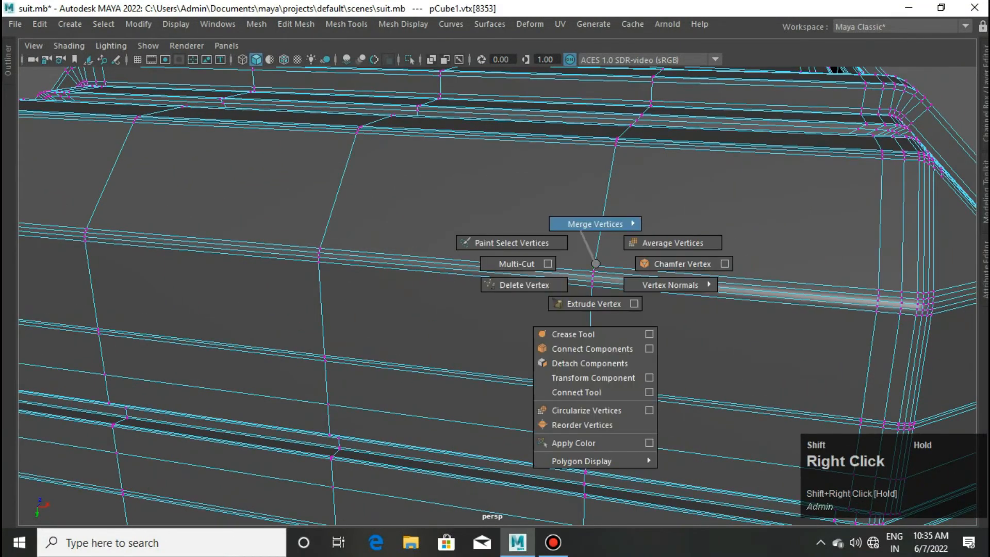
pyautogui.scroll(-8, 495, 288)
pyautogui.press('3')
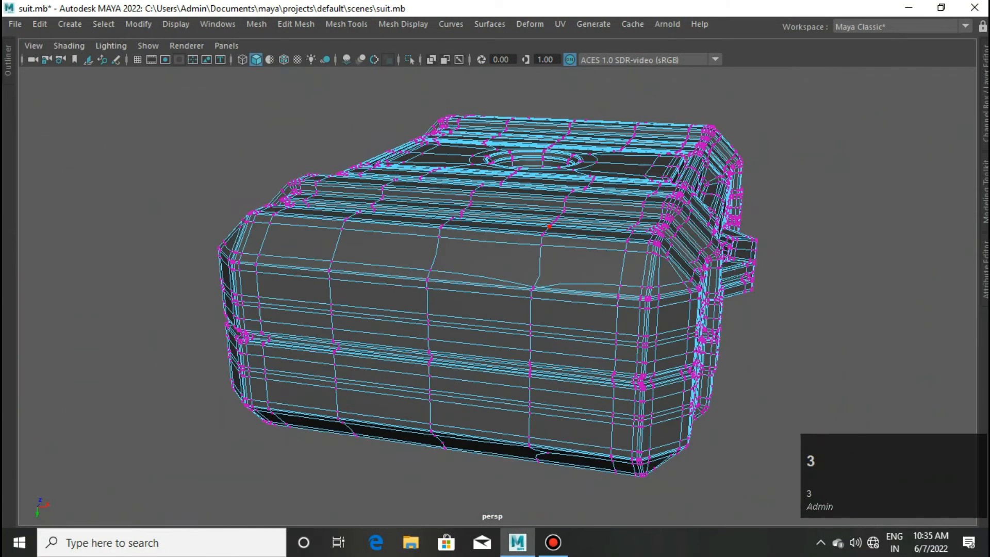
pyautogui.moveTo(584, 142); pyautogui.dragTo(637, 110, button='right')
pyautogui.click(638, 98)
pyautogui.scroll(6, 495, 288)
pyautogui.click(567, 247)
pyautogui.scroll(-6, 495, 289)
pyautogui.hotkey('ctrl', 'z')
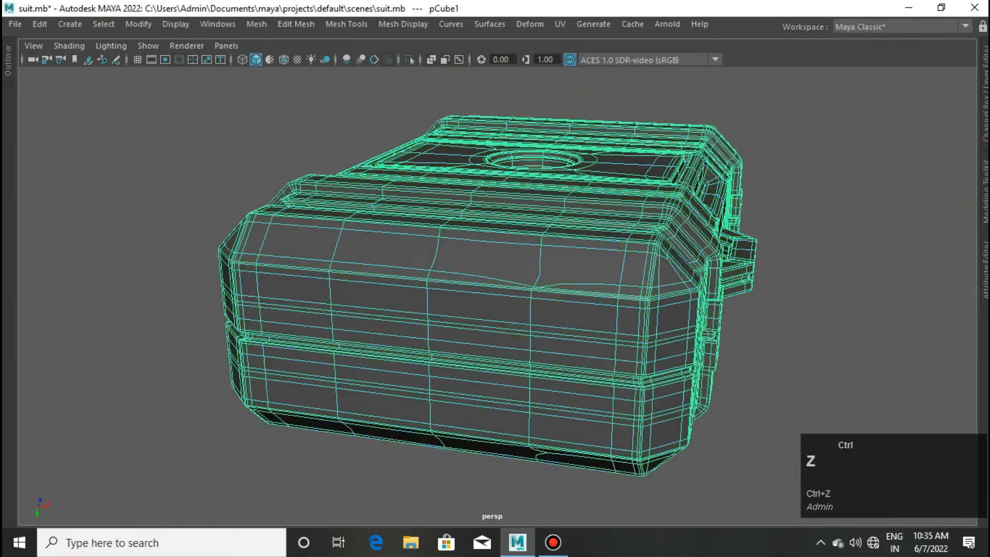
# - Turn off the smoothed preview and delete the faces of one half of the case along its length
pyautogui.scroll(2, 495, 289)
pyautogui.press('1')
pyautogui.keyDown('alt'); pyautogui.moveTo(382, 255); pyautogui.dragTo(437, 270); pyautogui.keyUp('alt')
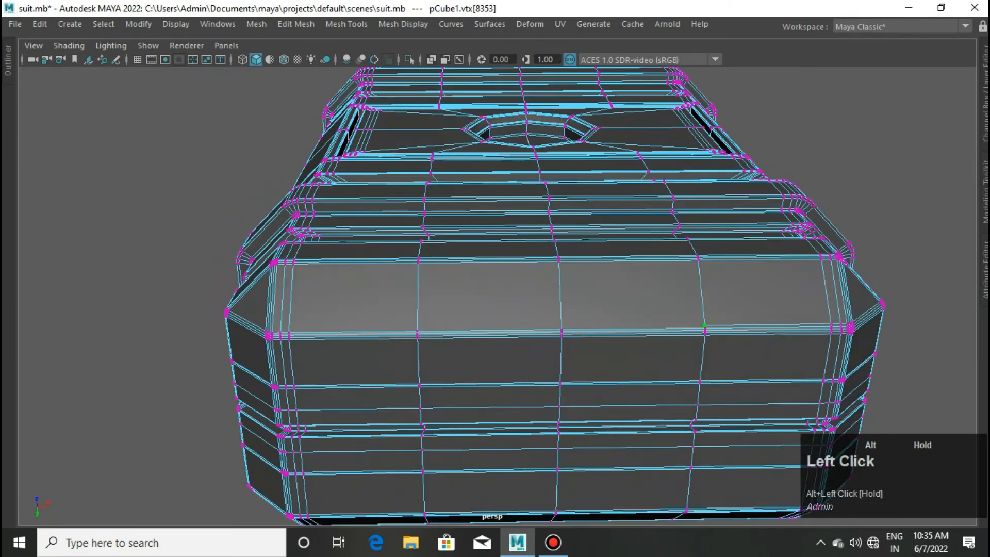
pyautogui.scroll(-3, 437, 270)
pyautogui.keyDown('alt'); pyautogui.moveTo(655, 319); pyautogui.dragTo(557, 246); pyautogui.keyUp('alt')
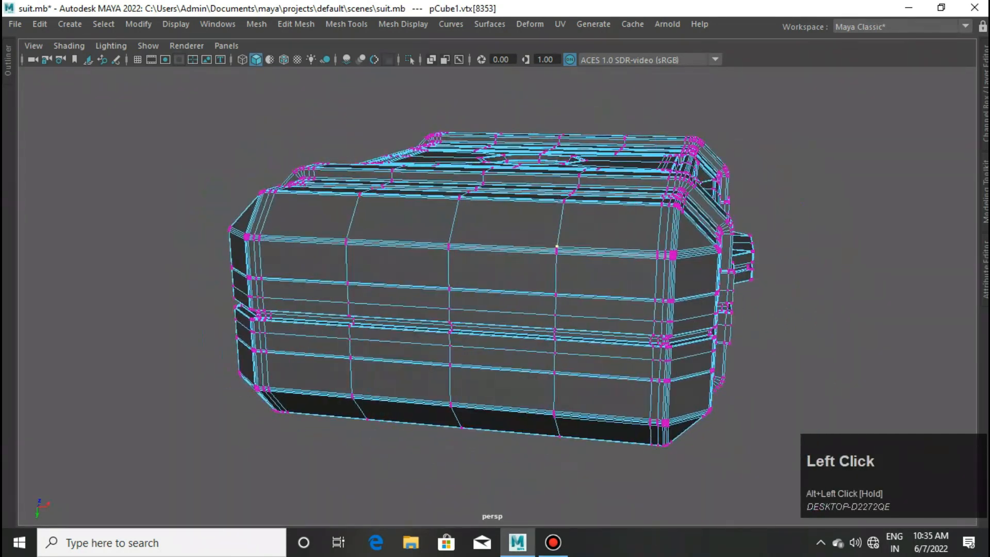
pyautogui.keyDown('alt'); pyautogui.moveTo(454, 260); pyautogui.dragTo(330, 258); pyautogui.keyUp('alt')
pyautogui.moveTo(545, 135); pyautogui.dragTo(545, 171, button='right')
pyautogui.keyDown('alt'); pyautogui.moveTo(546, 172); pyautogui.dragTo(562, 132); pyautogui.keyUp('alt')
pyautogui.moveTo(559, 106); pyautogui.dragTo(931, 433)
pyautogui.press('Delete')
# - Mirror the remaining half along the world Z axis, setting the direction that rebuilds the full case, and preview it smoothed
pyautogui.keyDown('alt'); pyautogui.moveTo(714, 105); pyautogui.dragTo(638, 150); pyautogui.keyUp('alt')
pyautogui.moveTo(639, 149); pyautogui.dragTo(693, 122, button='right')
pyautogui.keyDown('shift'); pyautogui.moveTo(537, 154); pyautogui.dragTo(512, 320, button='right'); pyautogui.keyUp('shift')
pyautogui.click(846, 460)
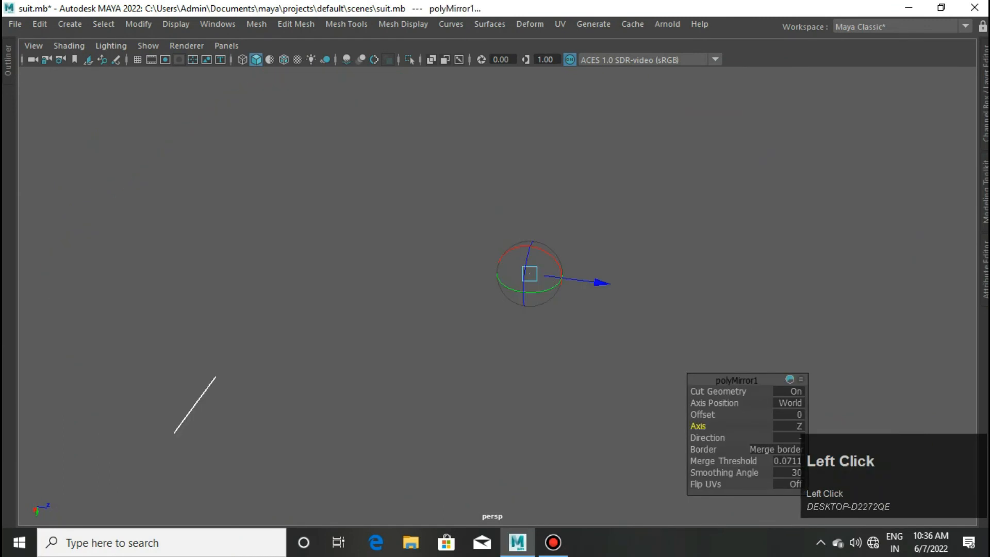
pyautogui.click(825, 448)
pyautogui.press('q')
pyautogui.scroll(-5, 498, 297)
pyautogui.press('3')
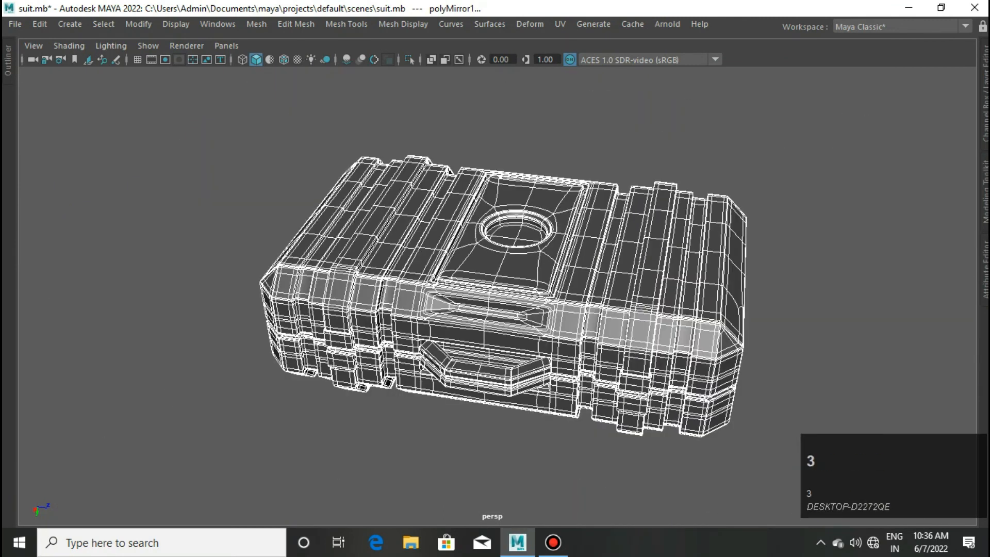